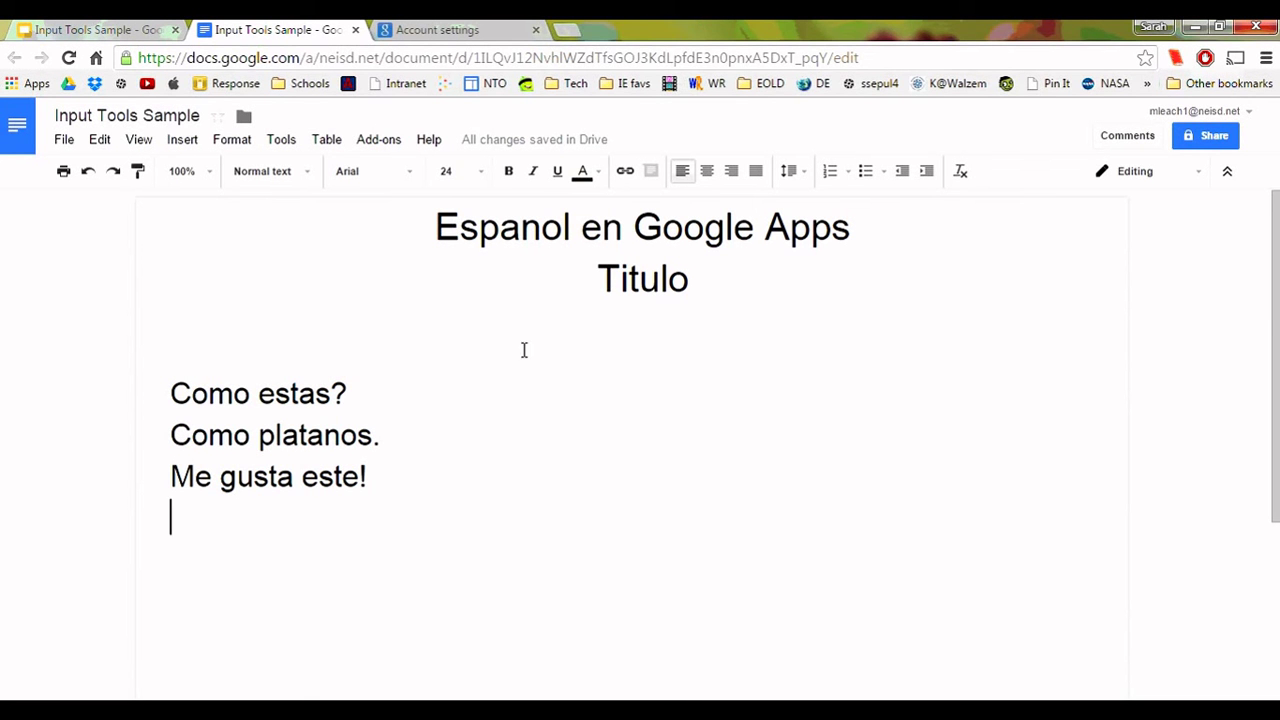
# - Change the document language to Español from the File > Language menu
pyautogui.click(64, 140)
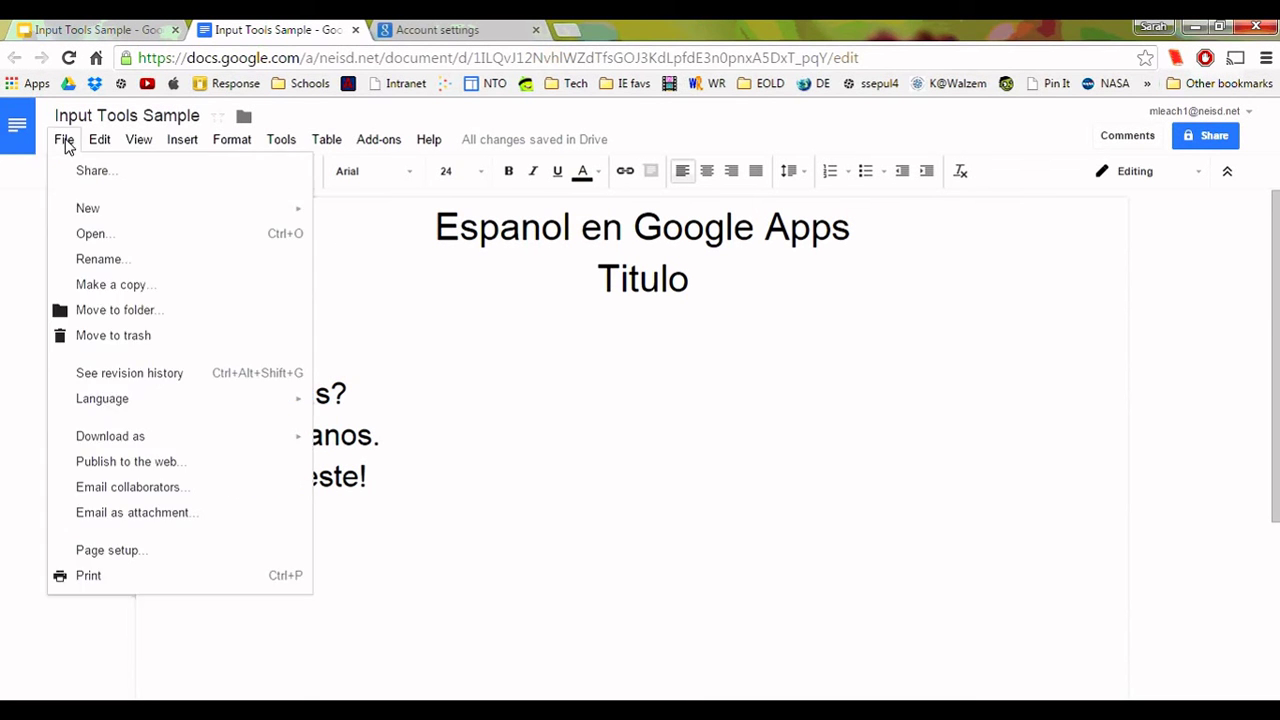
pyautogui.moveTo(109, 403)
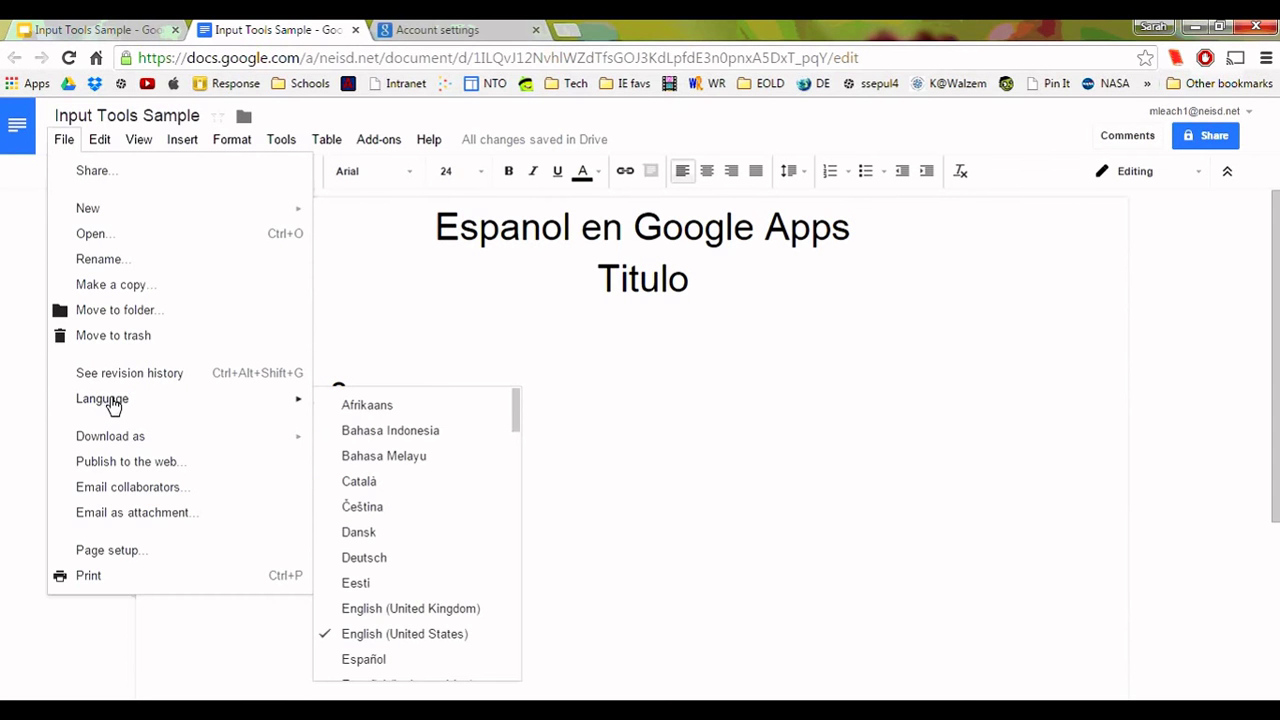
pyautogui.click(364, 660)
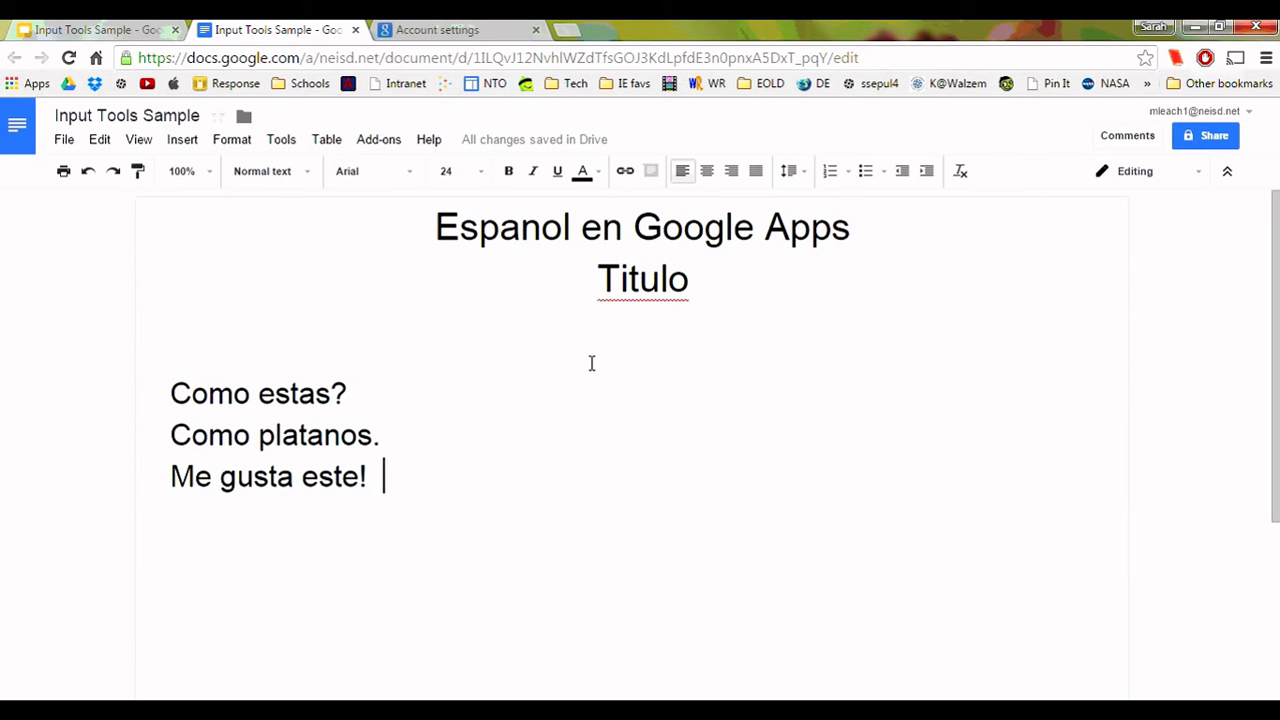
# - Correct the heading word Titulo to Título, then select the n in Espanol
pyautogui.rightClick(638, 287)
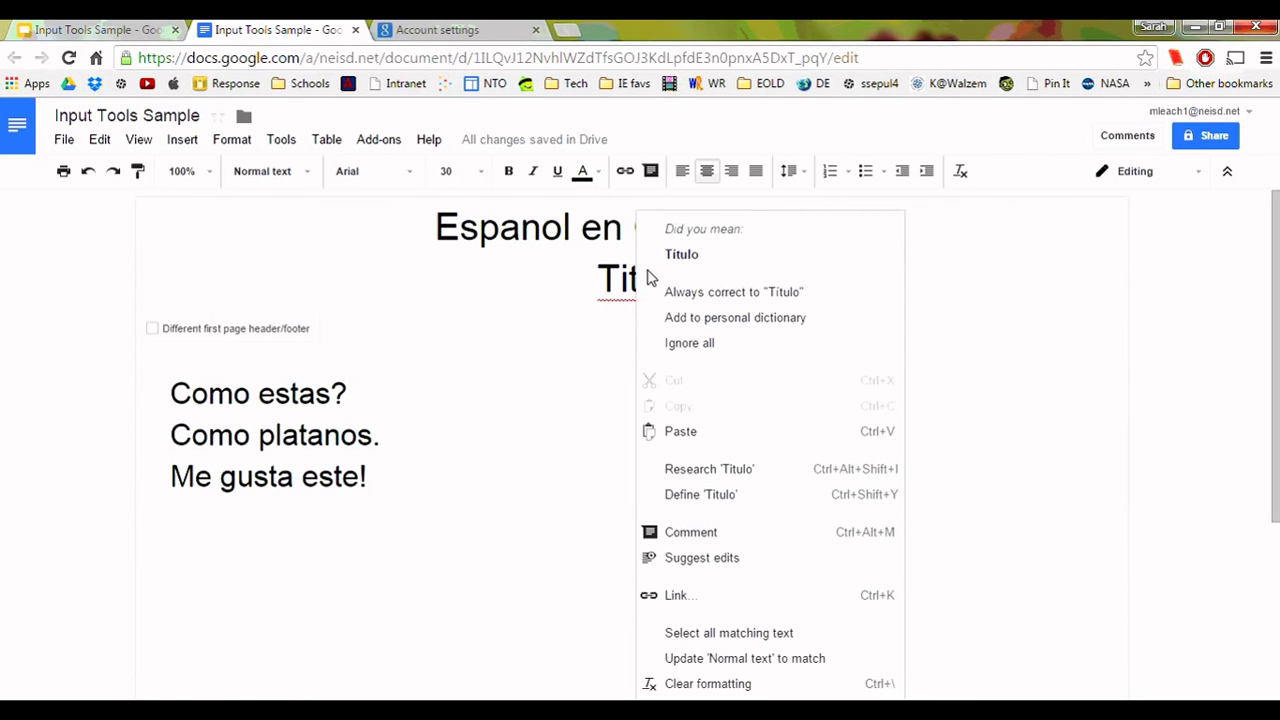
pyautogui.click(690, 258)
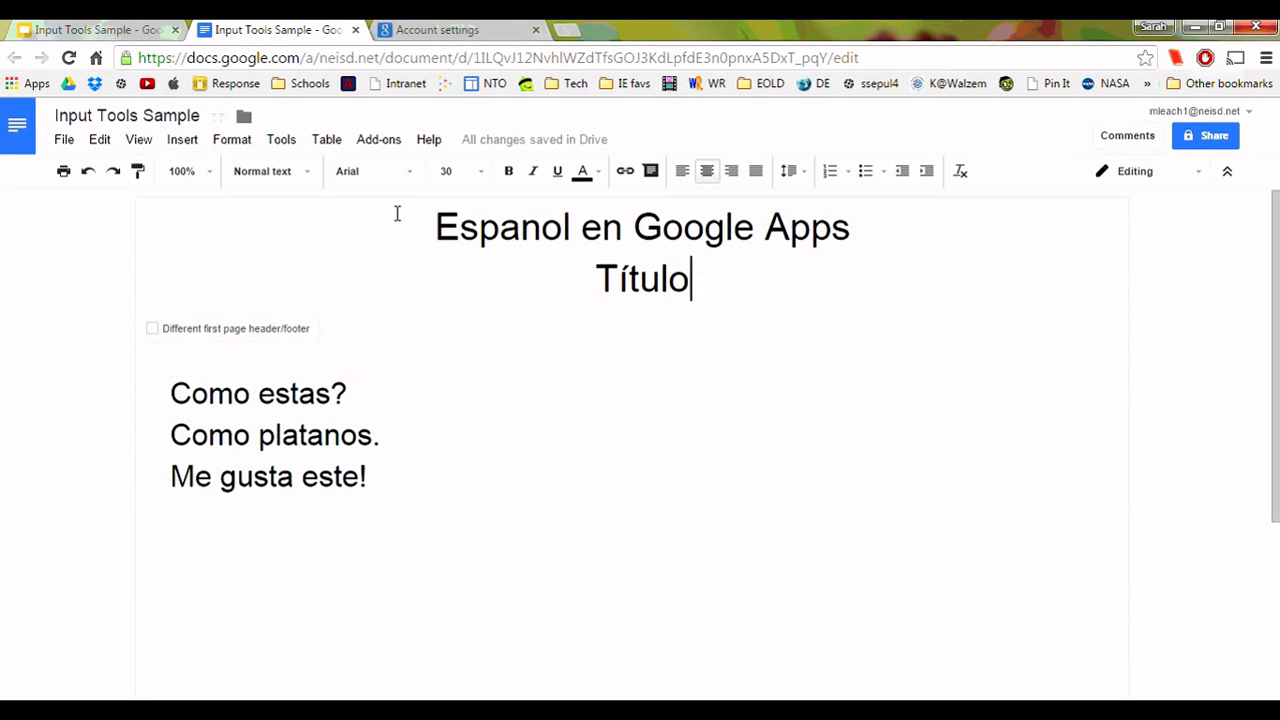
pyautogui.click(521, 227)
pyautogui.hotkey('shift', 'Right')
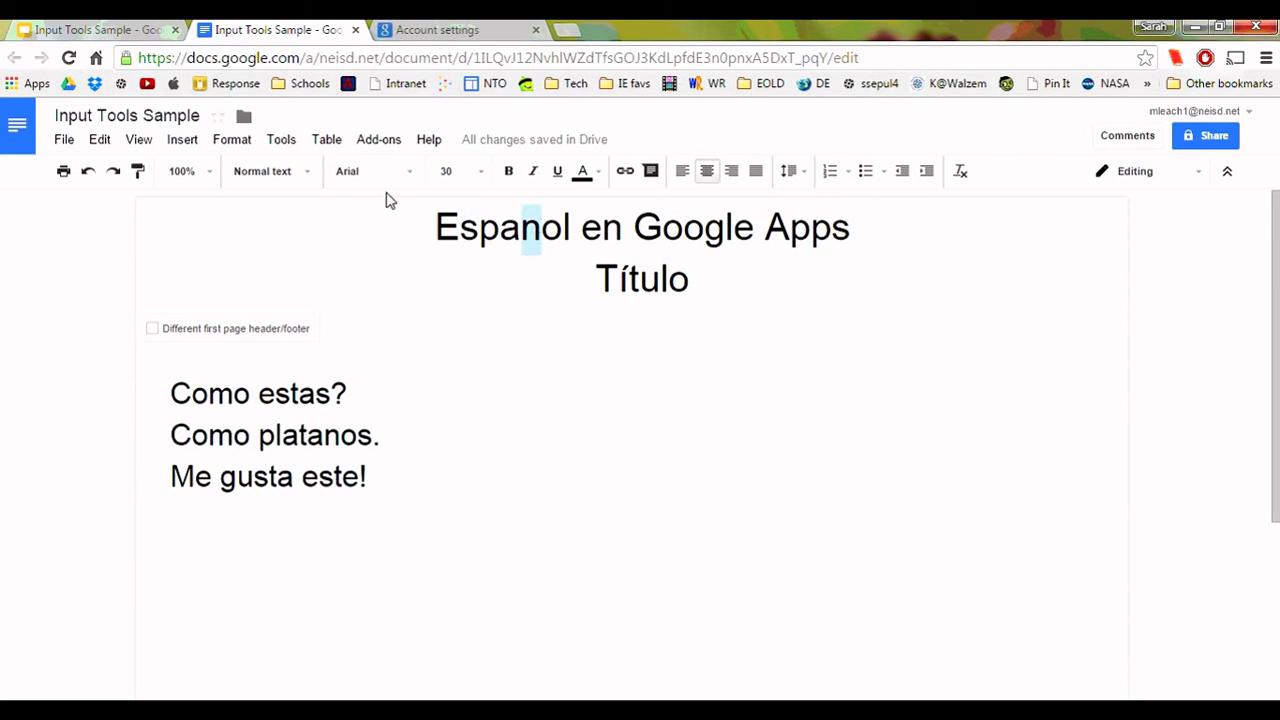
# - Replace the selected n with ñ from the Latin special characters, making the title Español
pyautogui.click(182, 146)
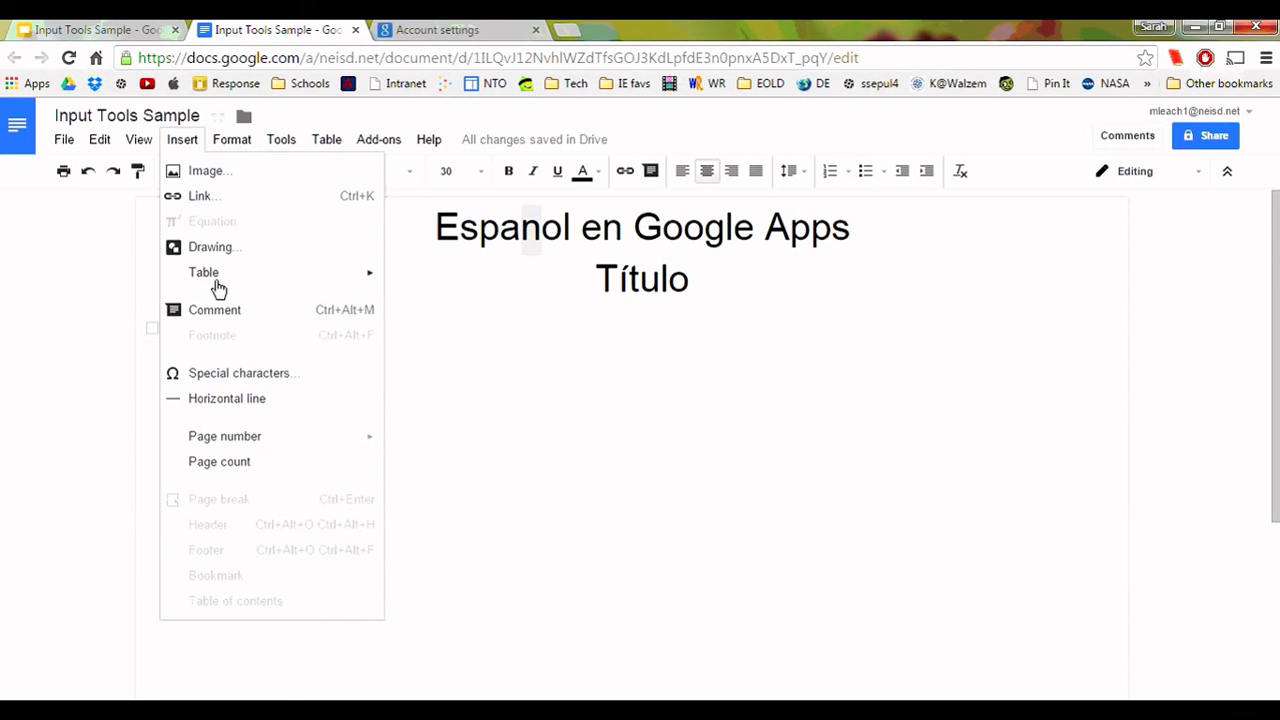
pyautogui.click(218, 372)
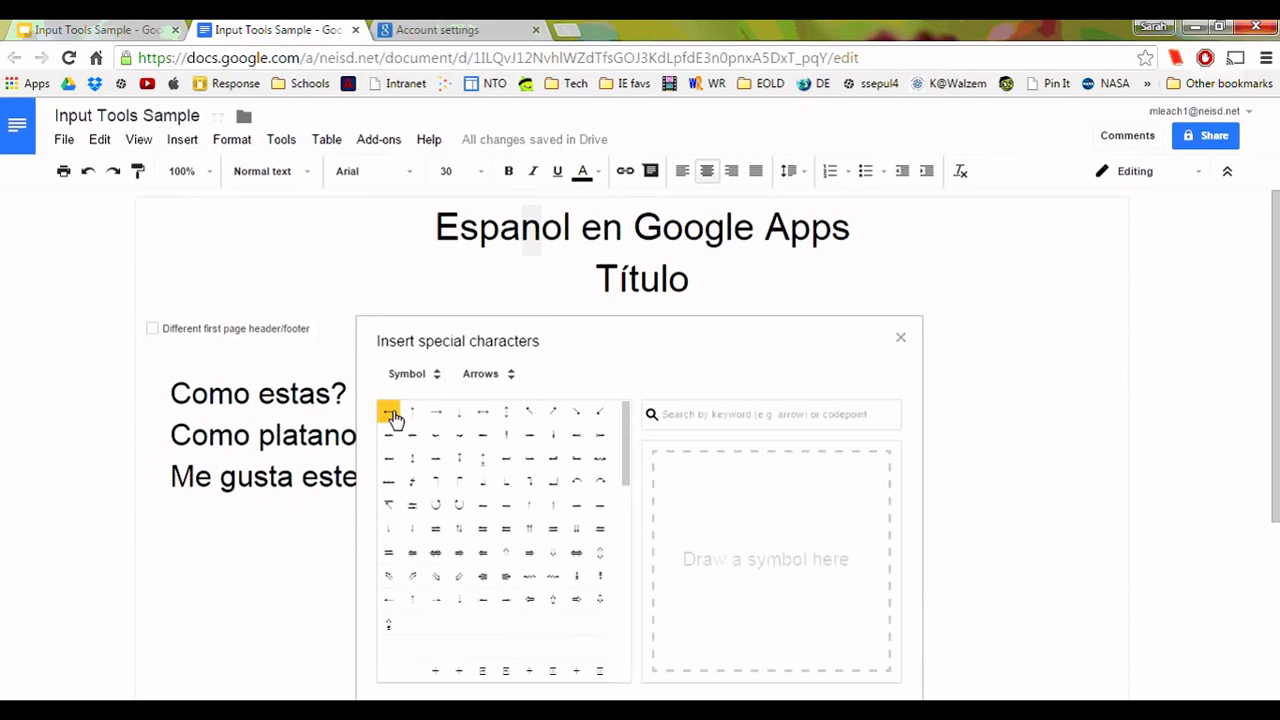
pyautogui.click(418, 375)
pyautogui.click(405, 369)
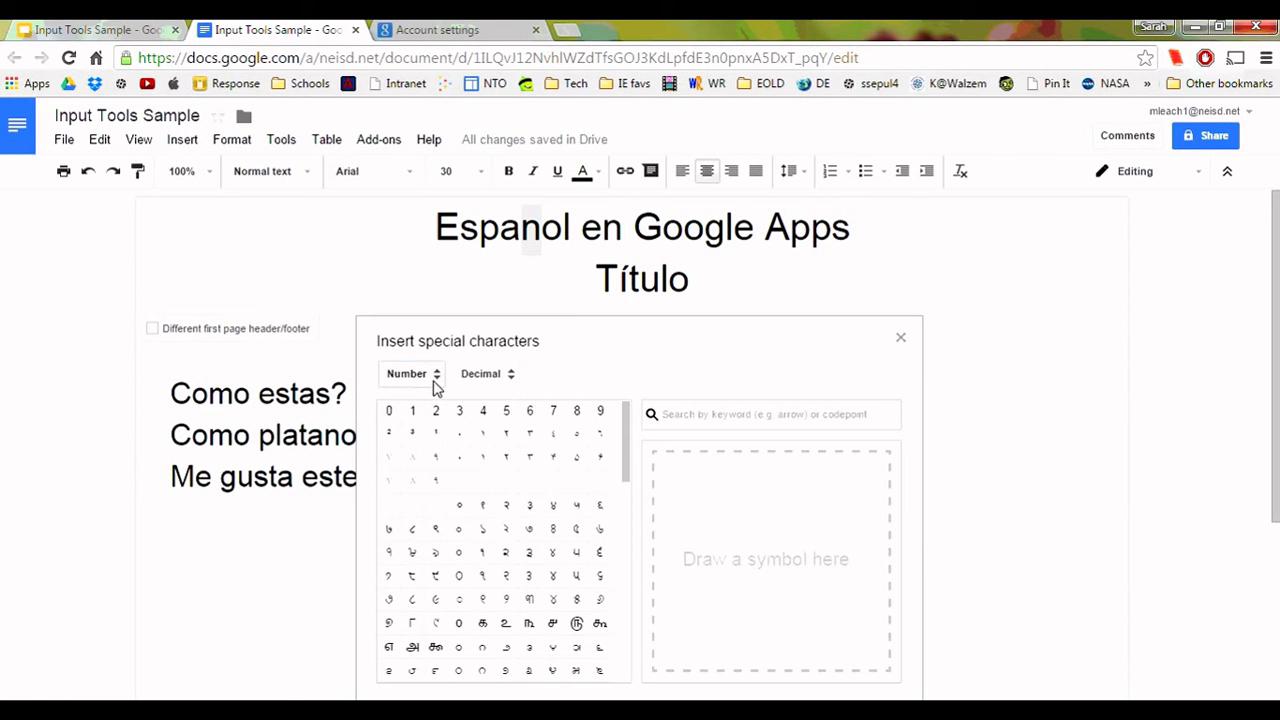
pyautogui.click(400, 378)
pyautogui.click(401, 417)
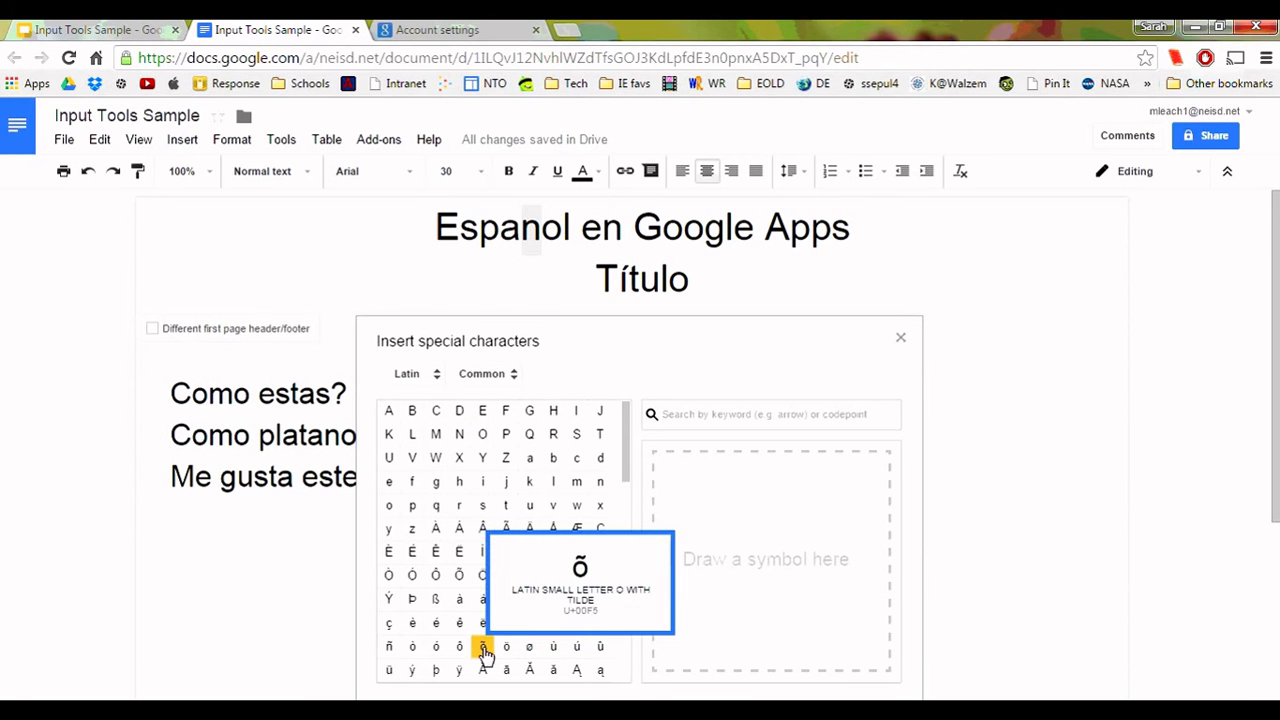
pyautogui.click(389, 646)
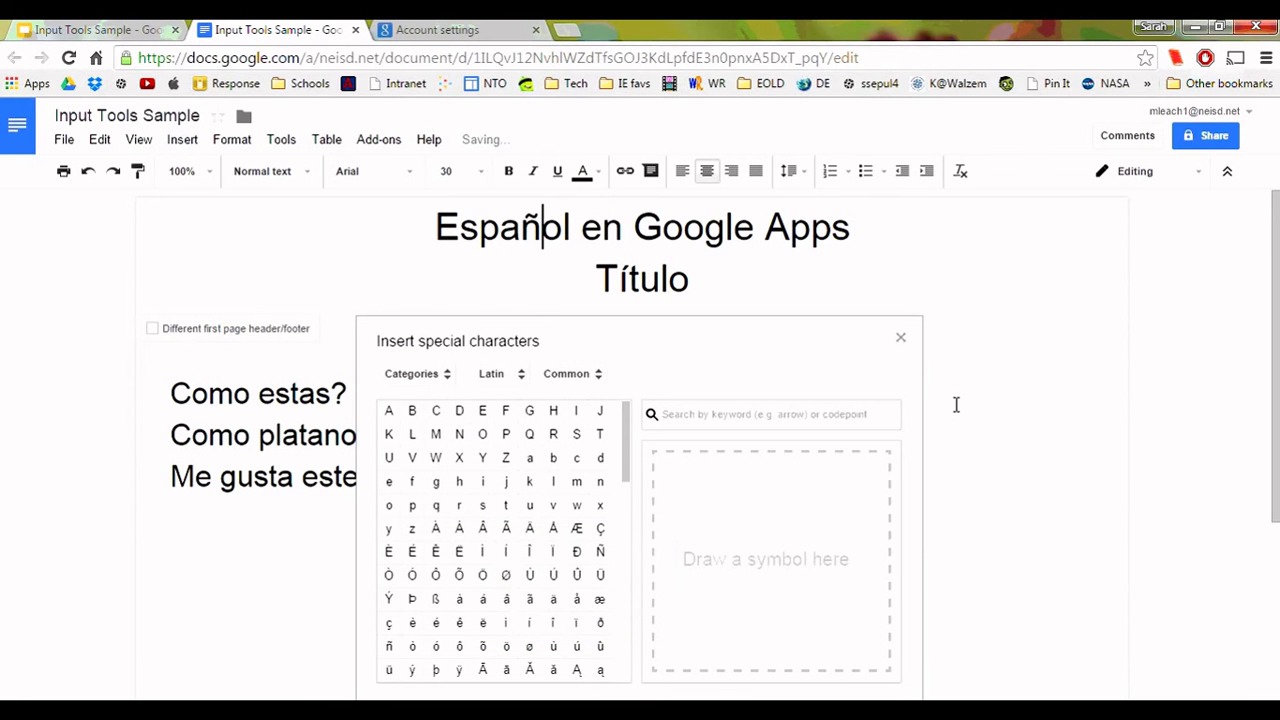
pyautogui.click(900, 339)
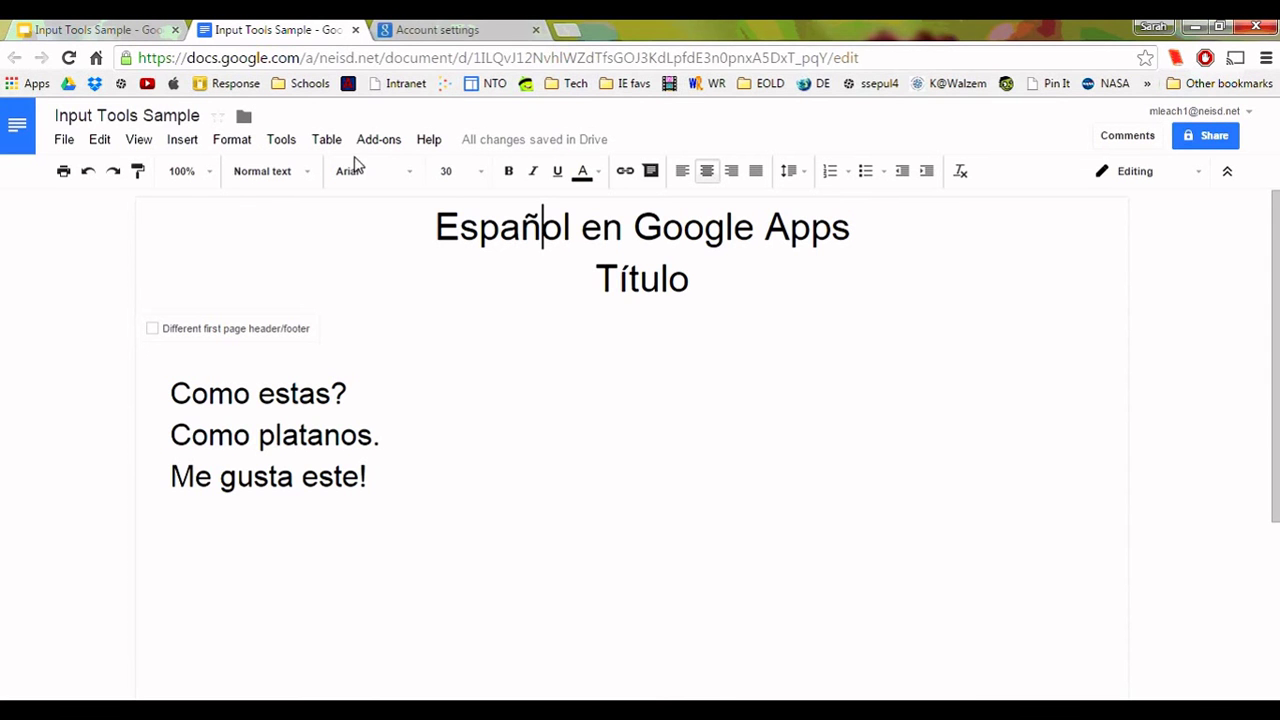
pyautogui.click(95, 29)
# - Set the presentation language to Español and correct slide 1's title Titulo to Título
pyautogui.click(63, 140)
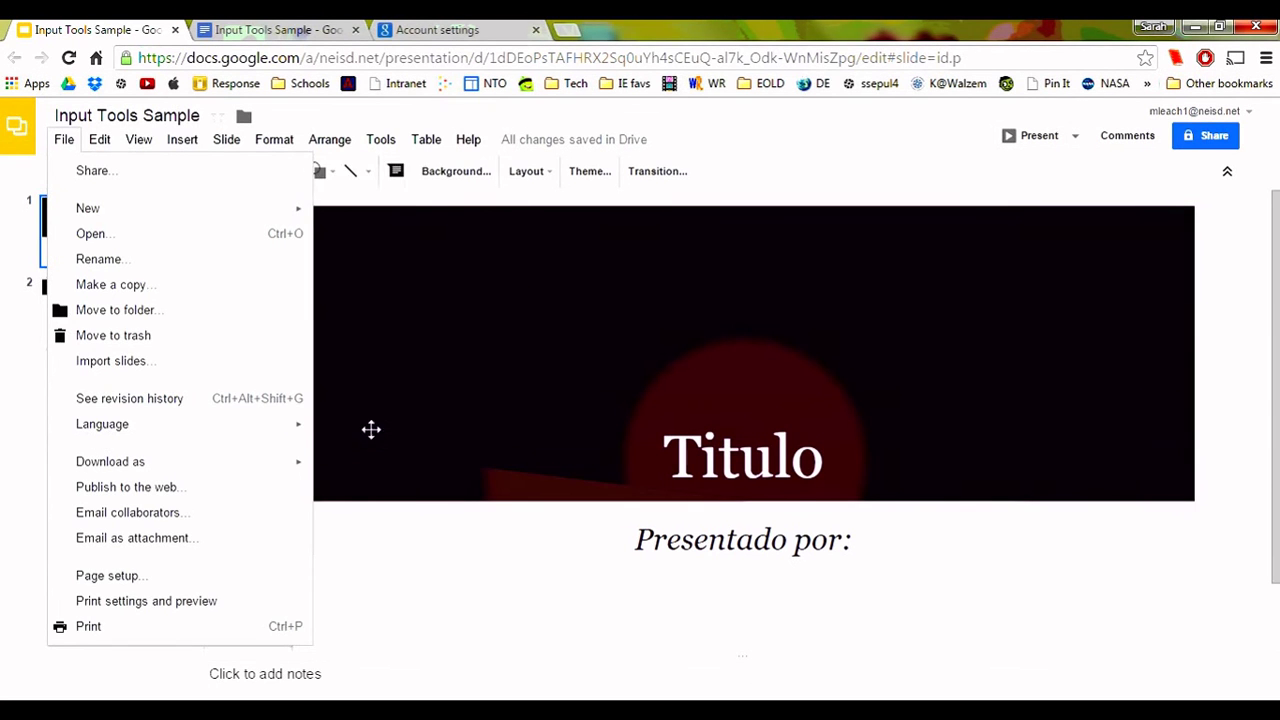
pyautogui.click(330, 418)
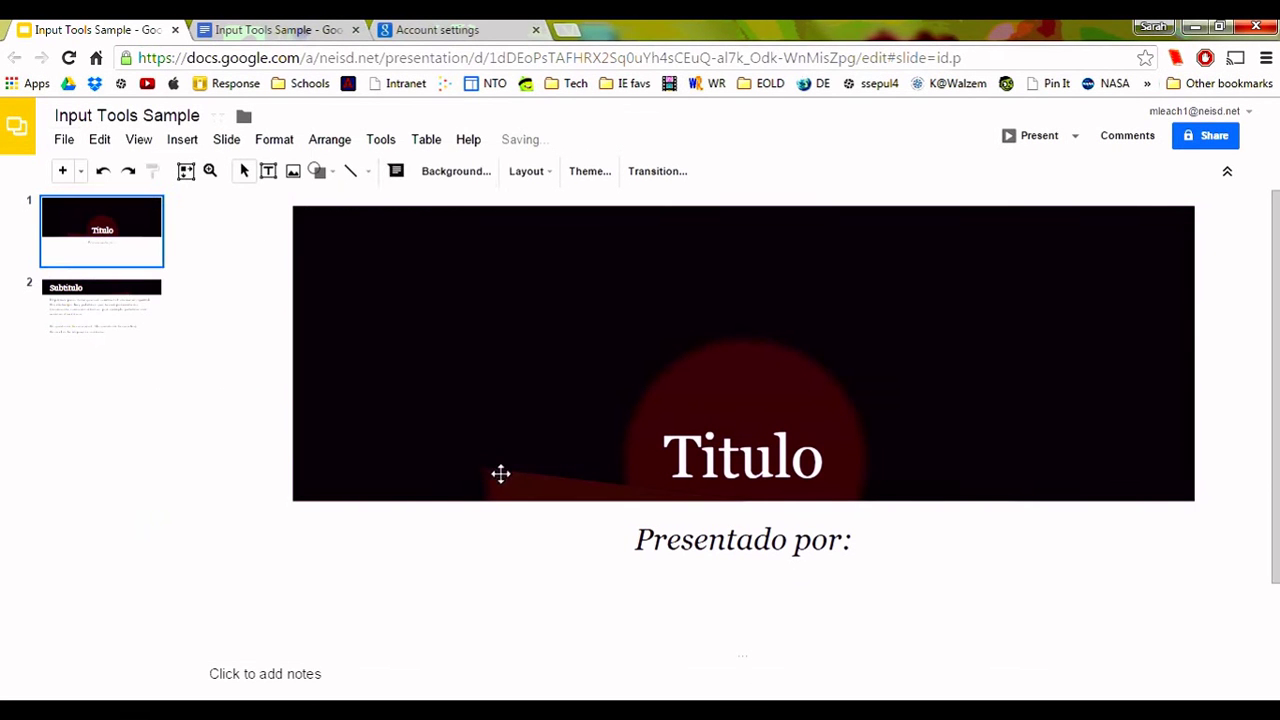
pyautogui.click(498, 470)
pyautogui.rightClick(680, 455)
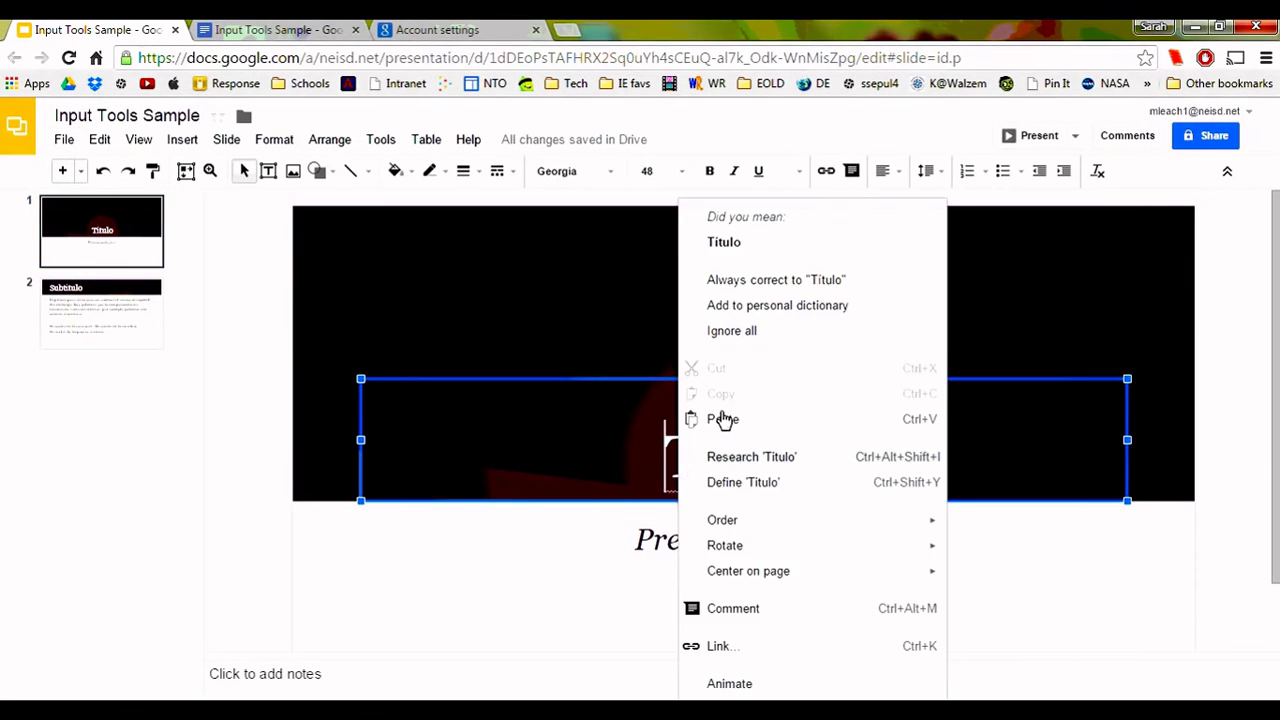
pyautogui.click(725, 244)
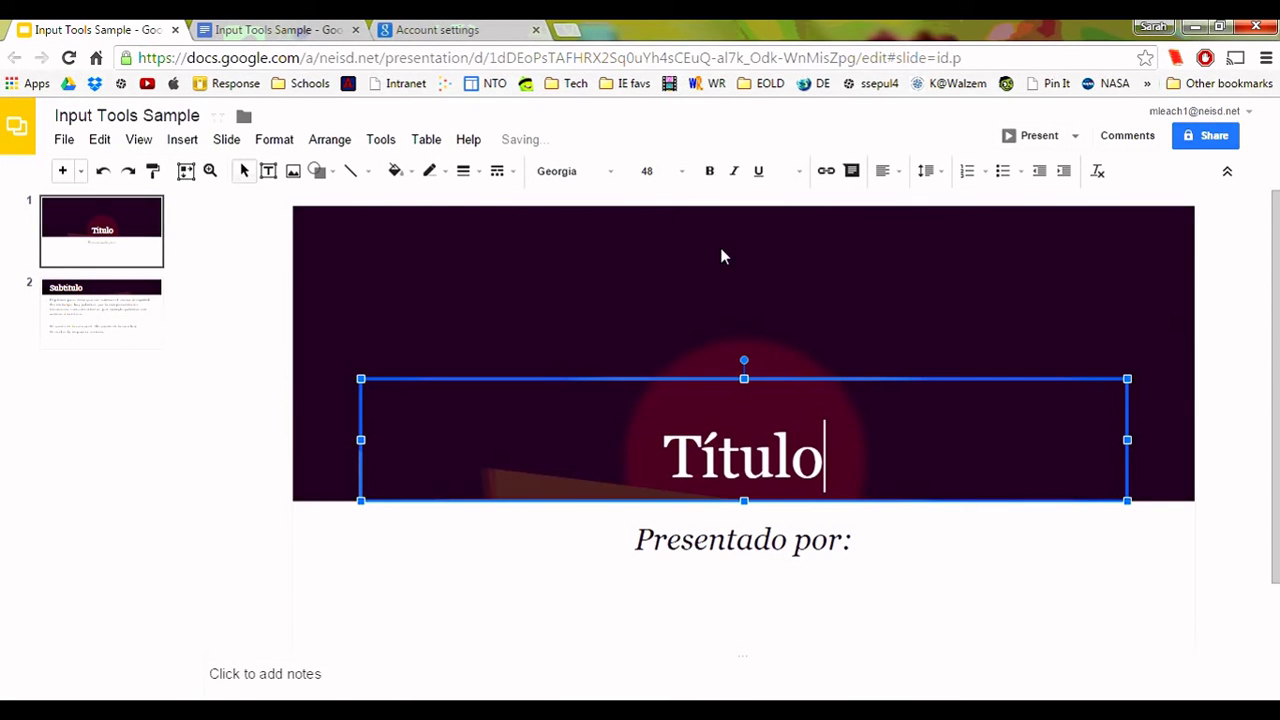
pyautogui.click(112, 300)
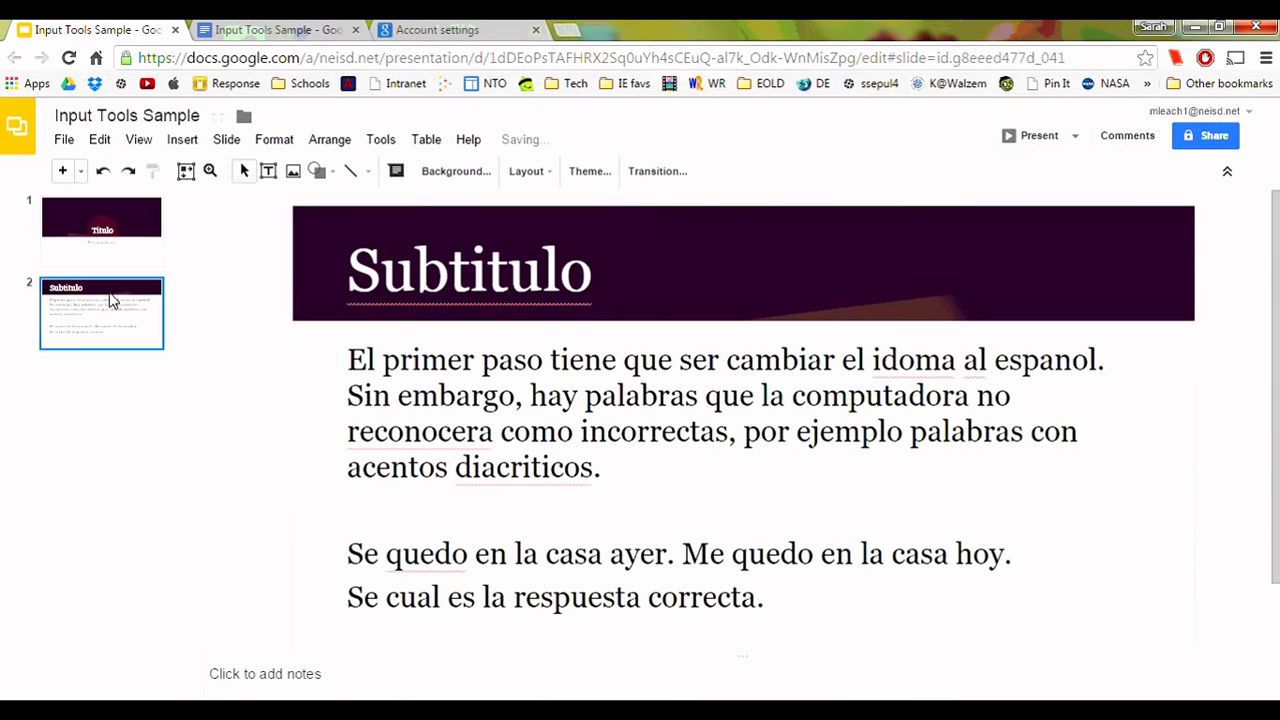
# - Accept the accented spelling suggestions Subtítulo, reconocerá and diacríticos on slide 2
pyautogui.rightClick(457, 289)
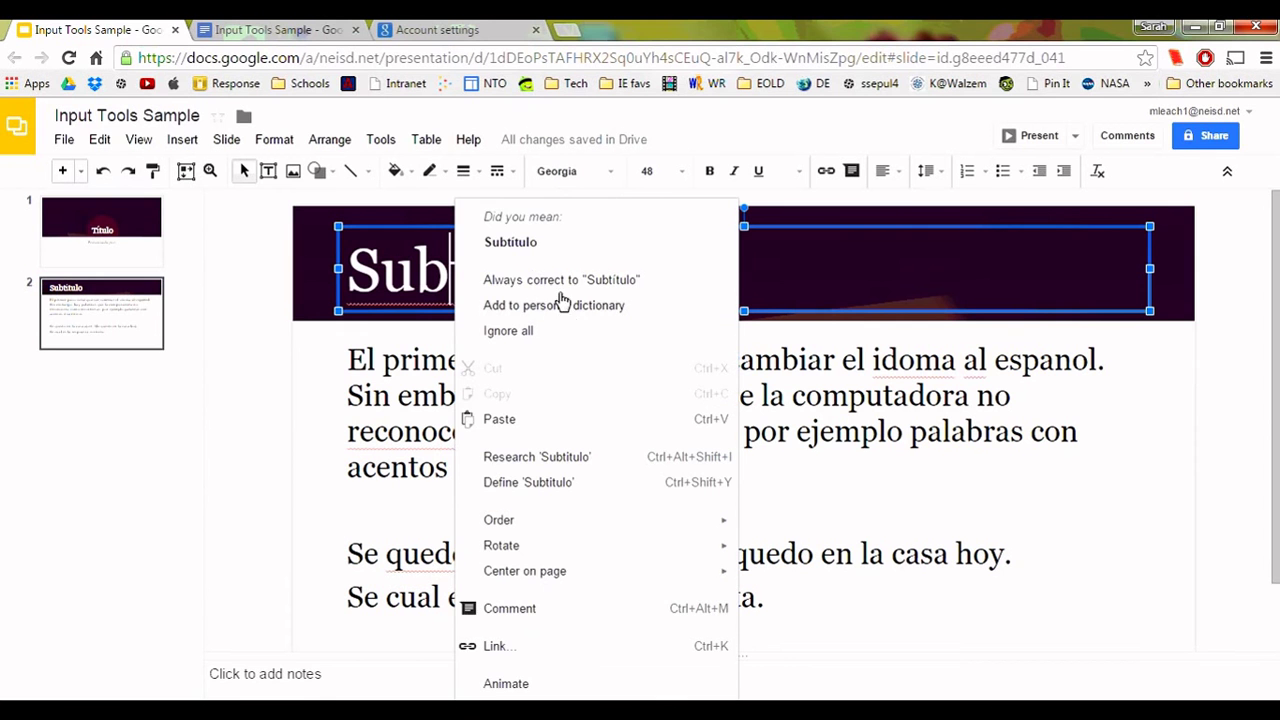
pyautogui.click(524, 244)
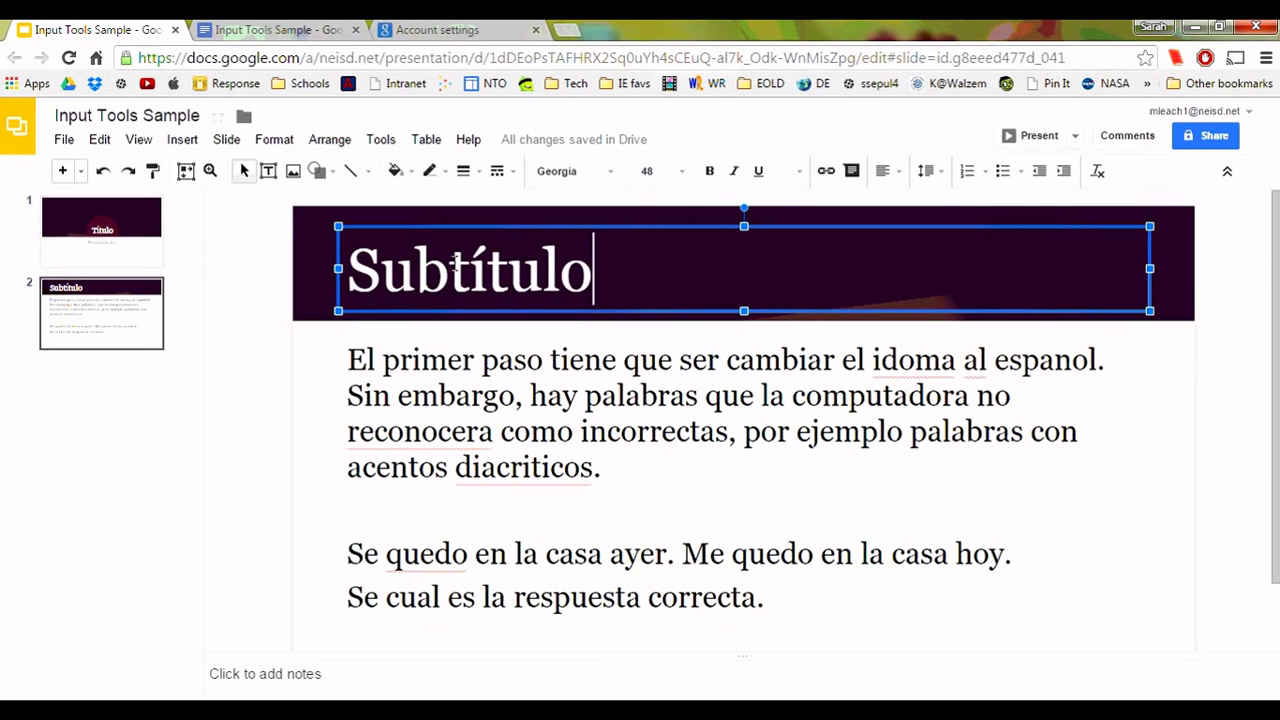
pyautogui.rightClick(446, 441)
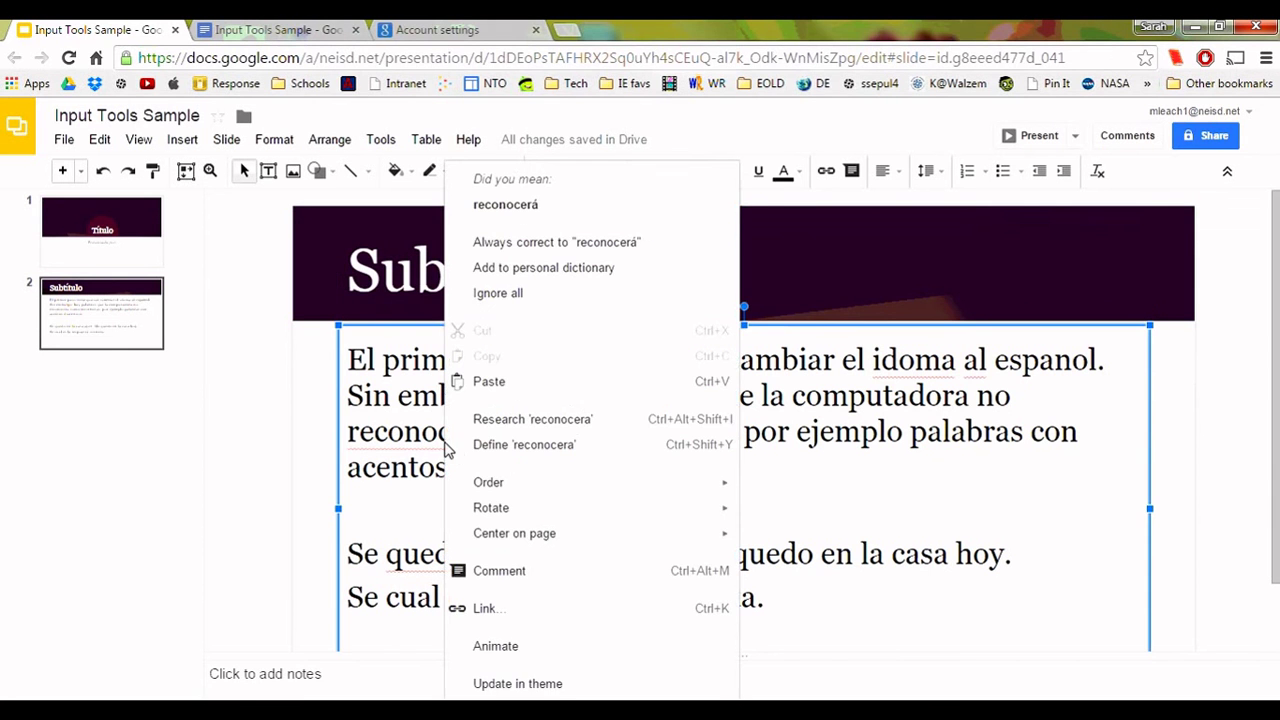
pyautogui.click(509, 210)
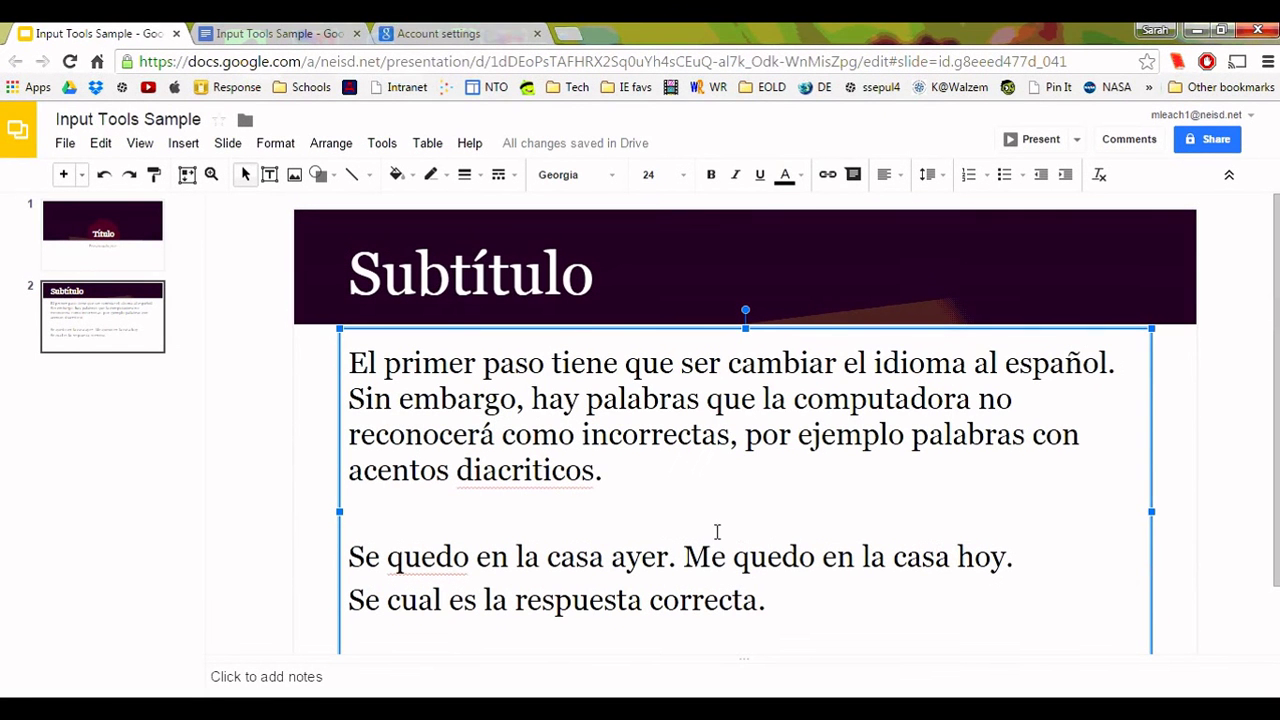
pyautogui.rightClick(535, 474)
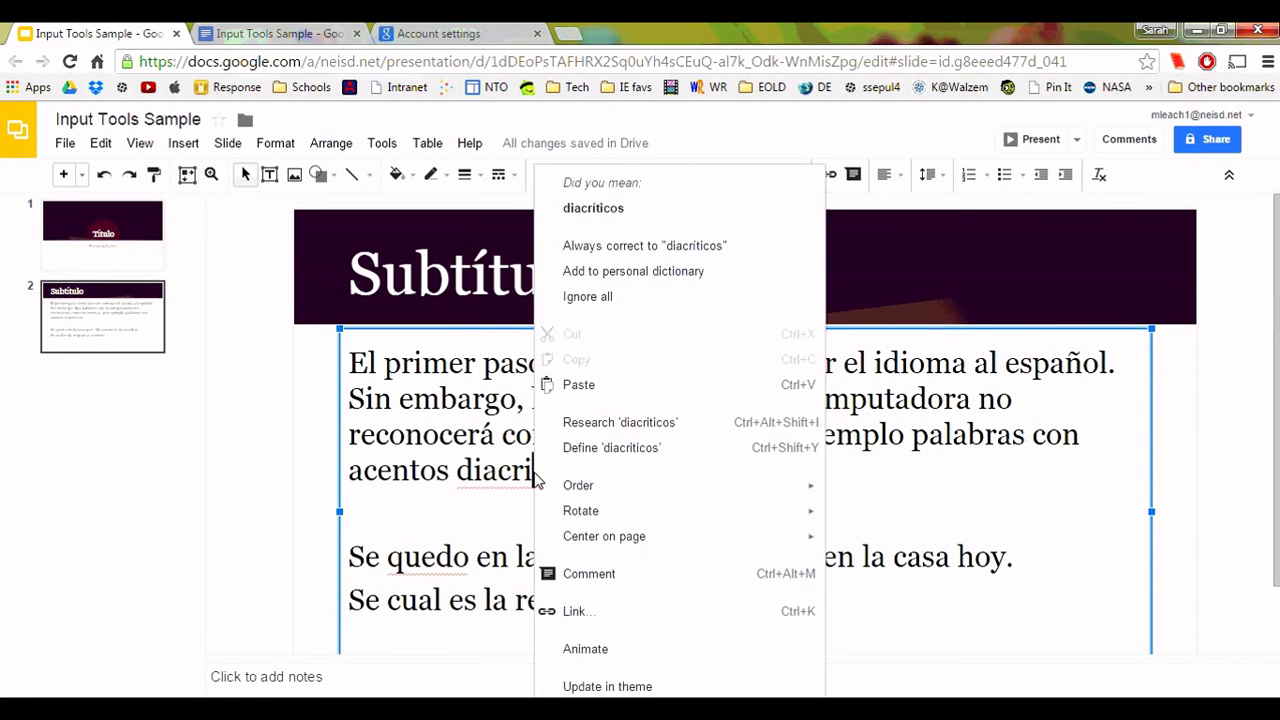
pyautogui.click(595, 212)
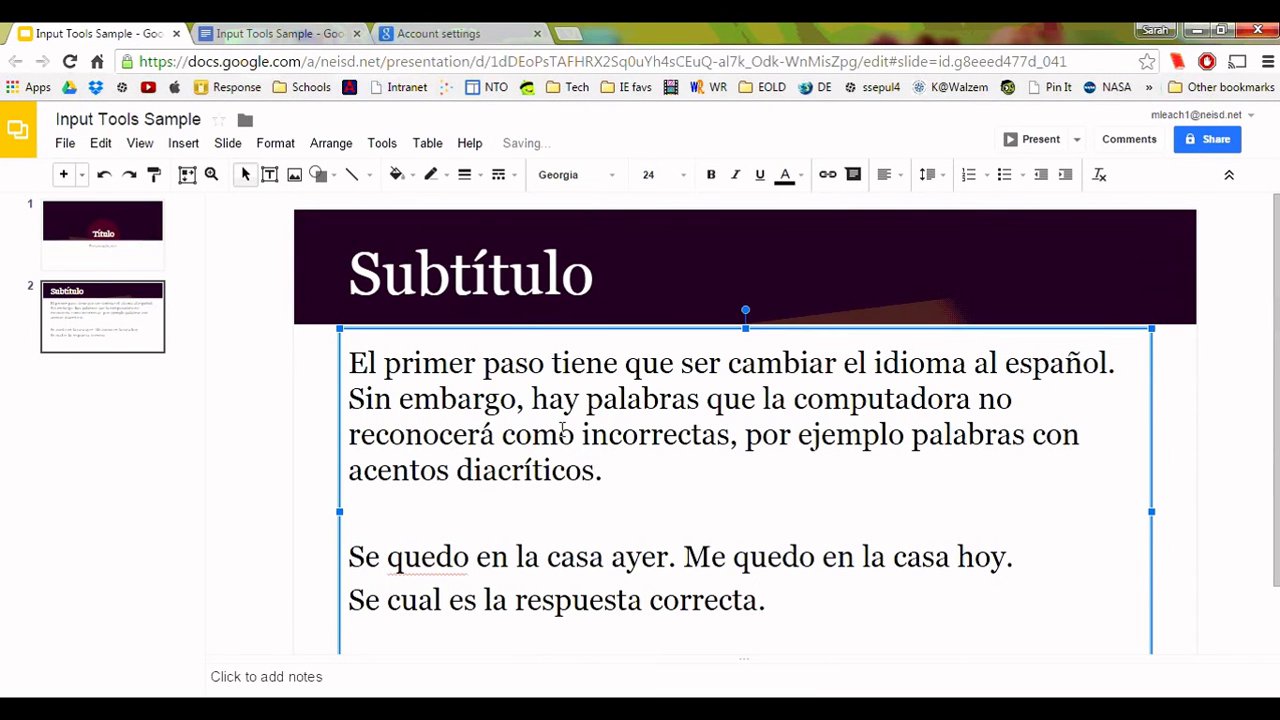
pyautogui.click(443, 34)
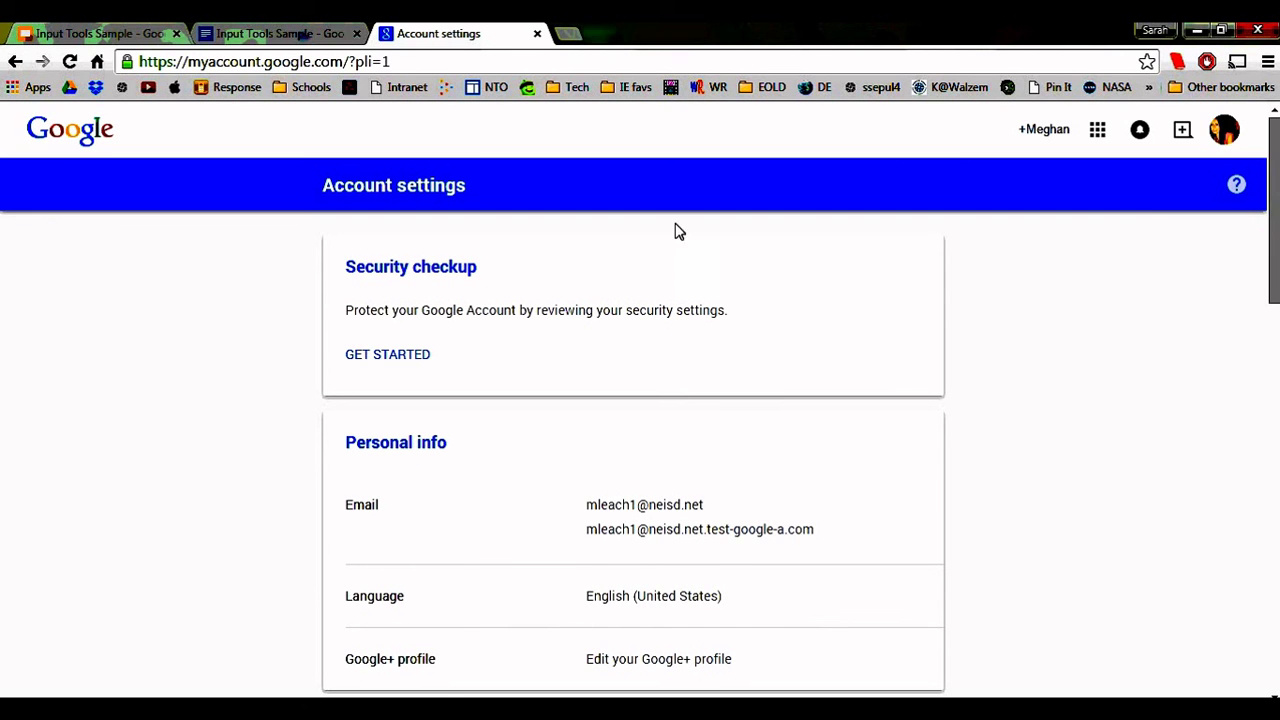
# - Scroll down to Account tools and open the Input Tools settings
pyautogui.moveTo(1276, 245); pyautogui.dragTo(1274, 496)
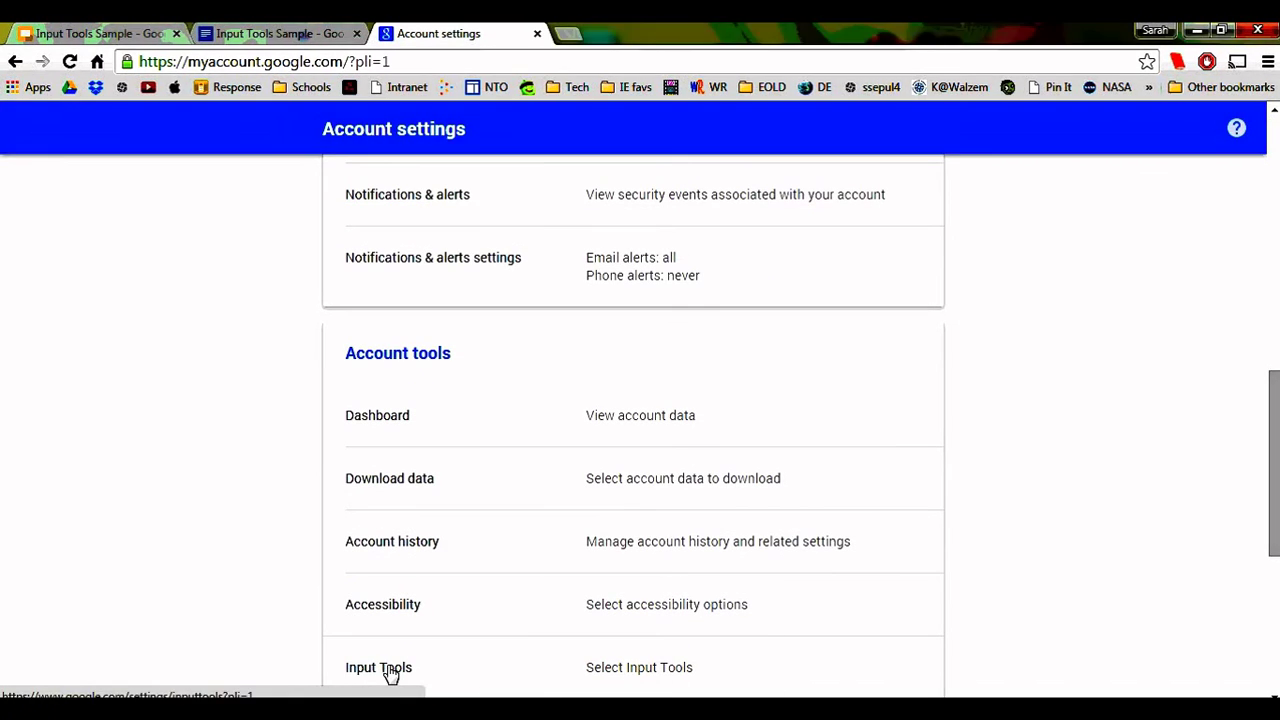
pyautogui.click(391, 674)
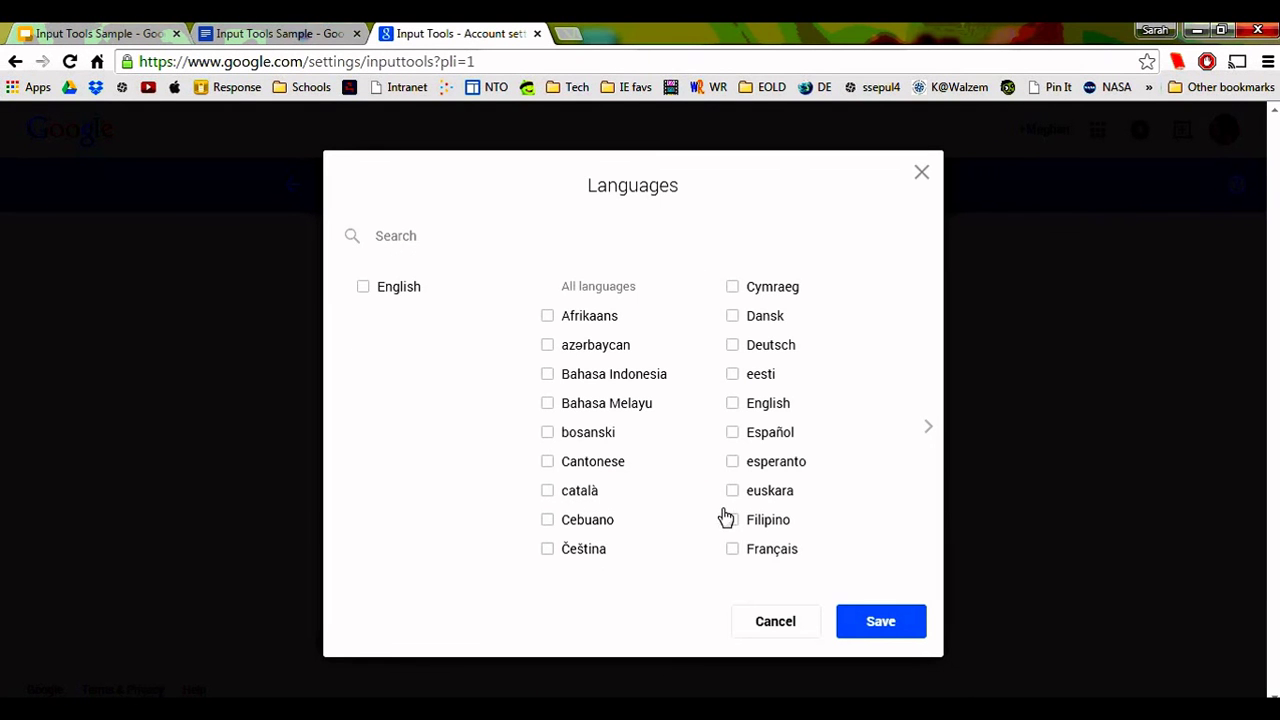
# - Add Español to the input languages with Keyboard (US International) enabled, and save
pyautogui.click(733, 432)
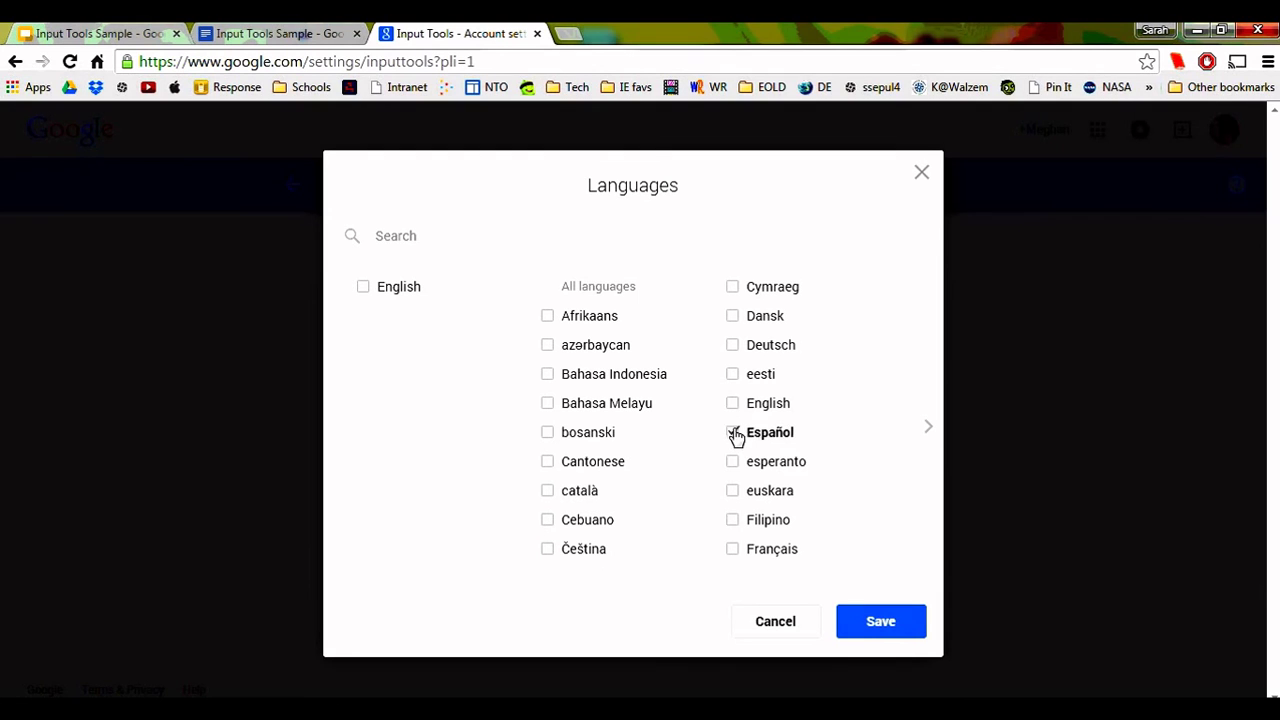
pyautogui.click(733, 404)
pyautogui.click(880, 619)
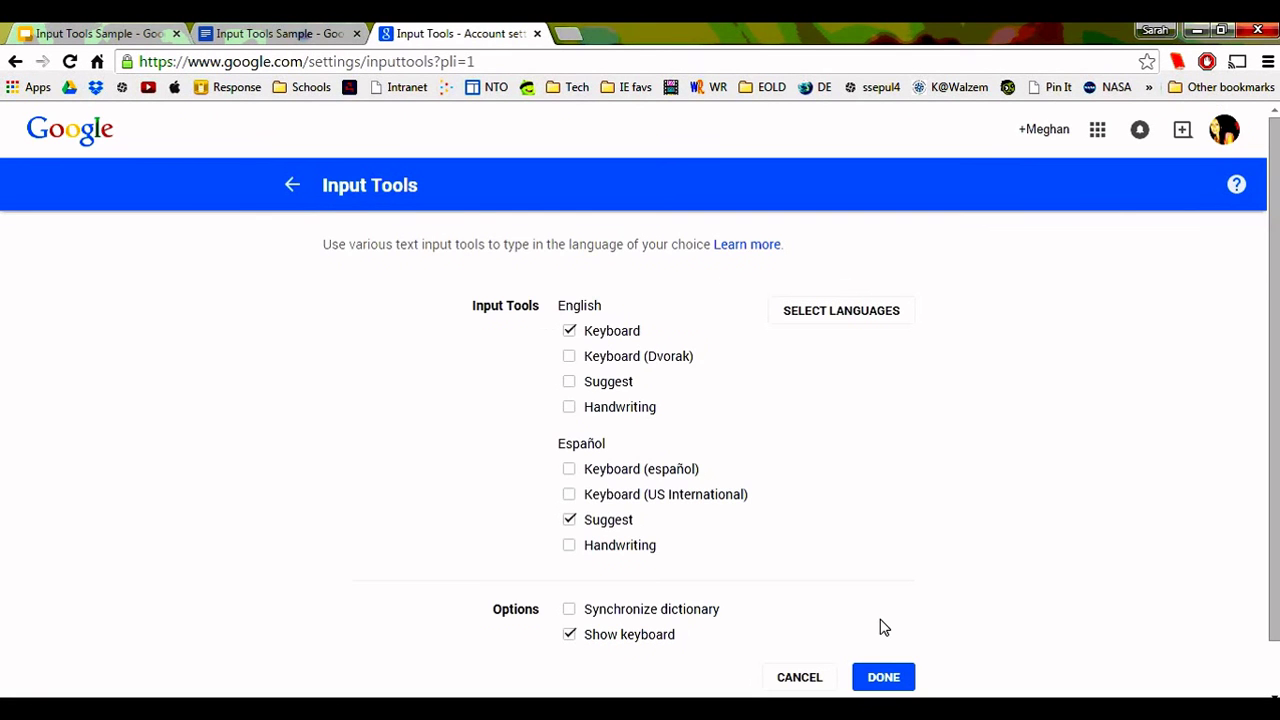
pyautogui.click(570, 495)
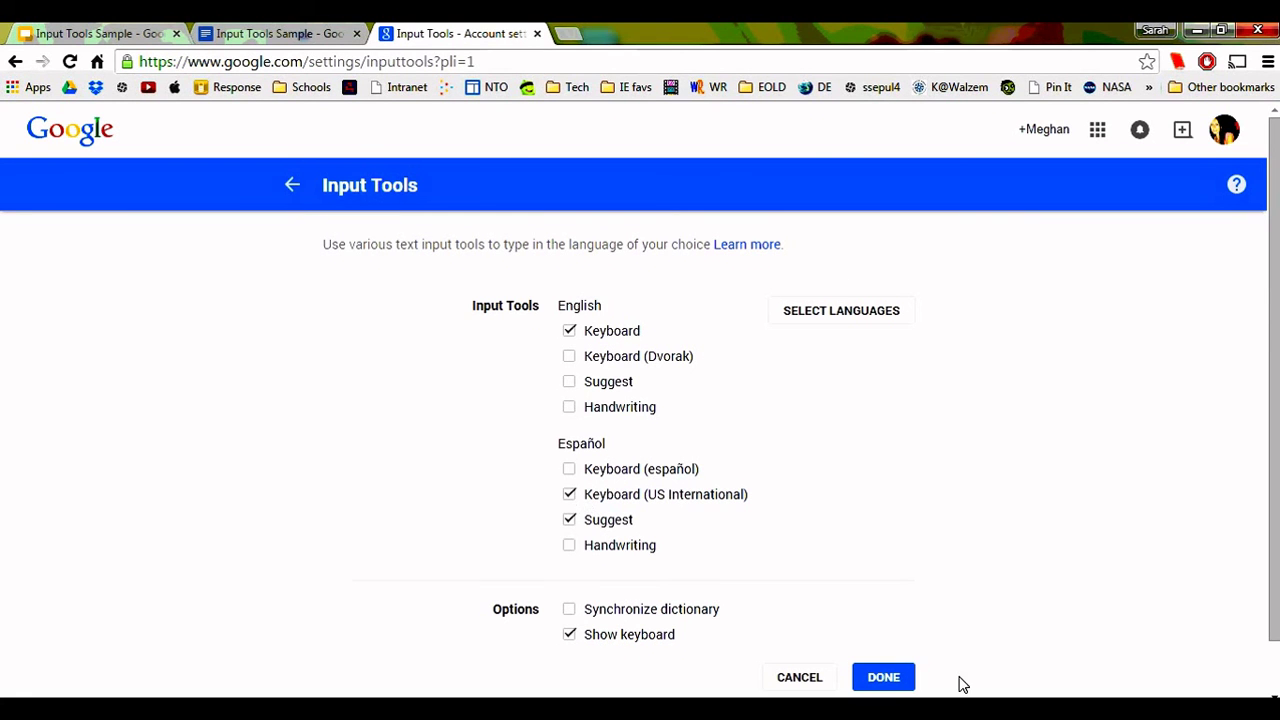
pyautogui.click(903, 678)
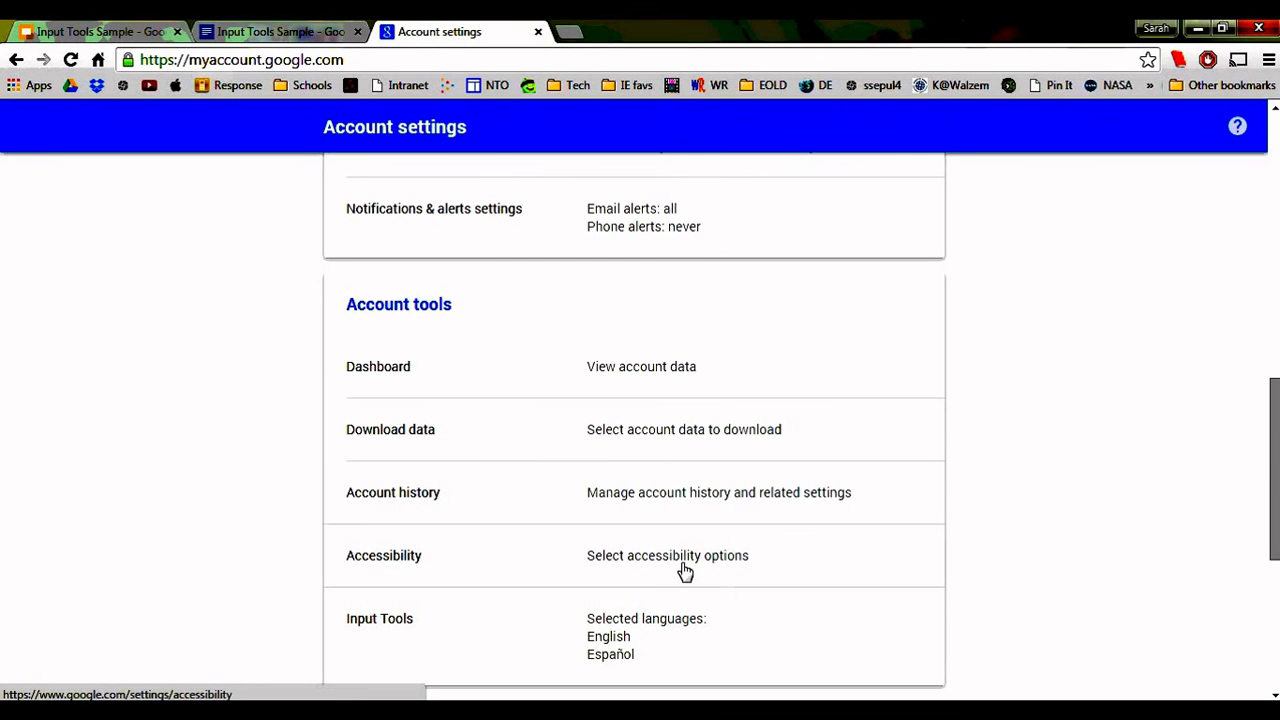
pyautogui.click(251, 33)
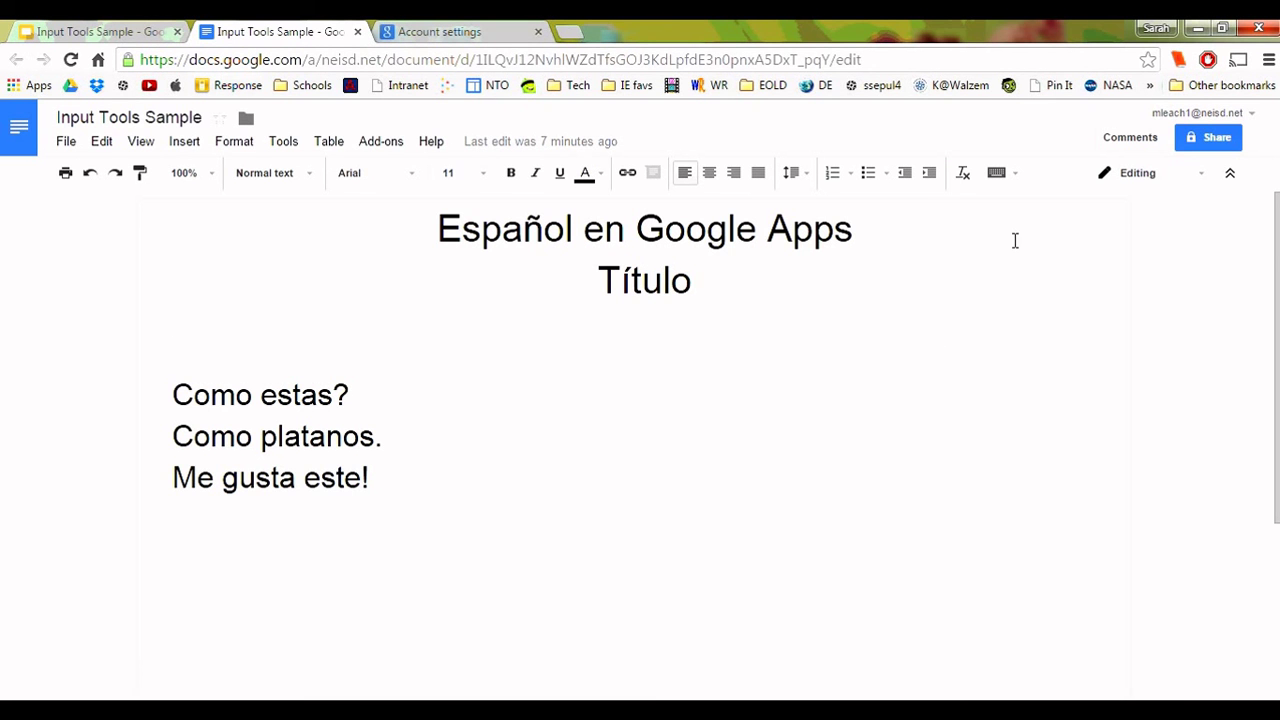
# - Select the US International input tool and hide its on-screen keyboard
pyautogui.click(1015, 176)
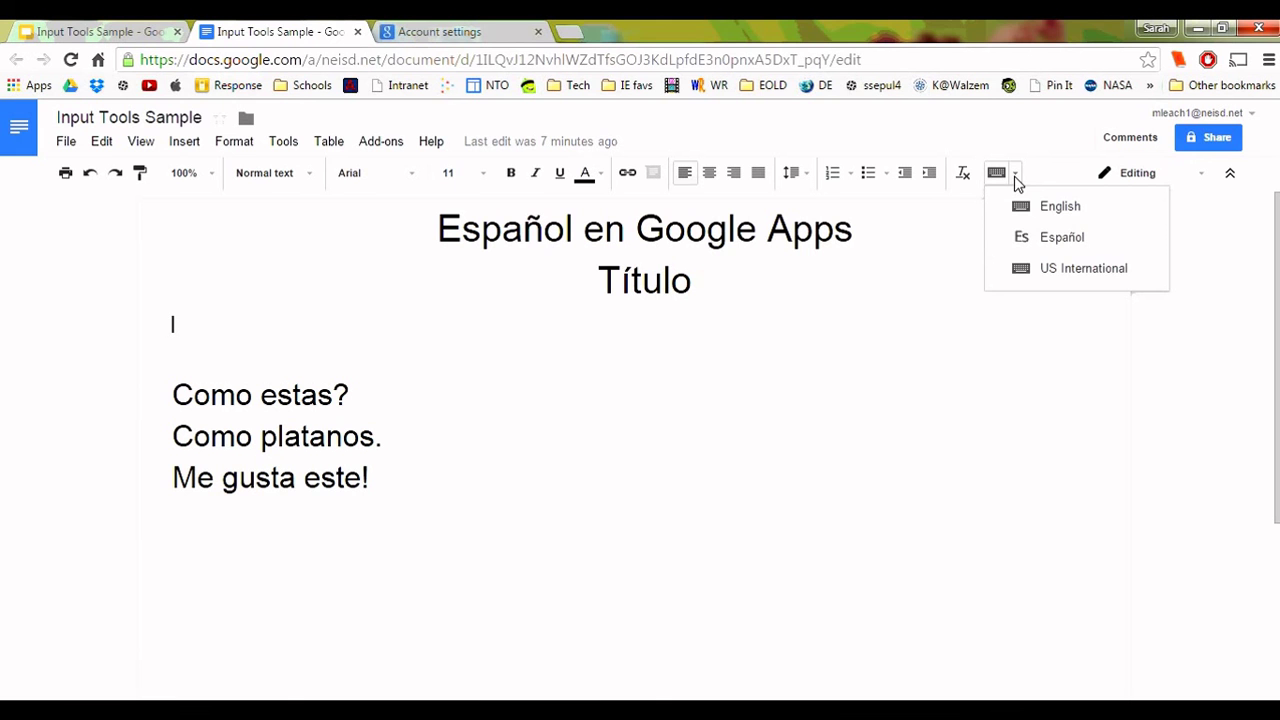
pyautogui.click(1025, 270)
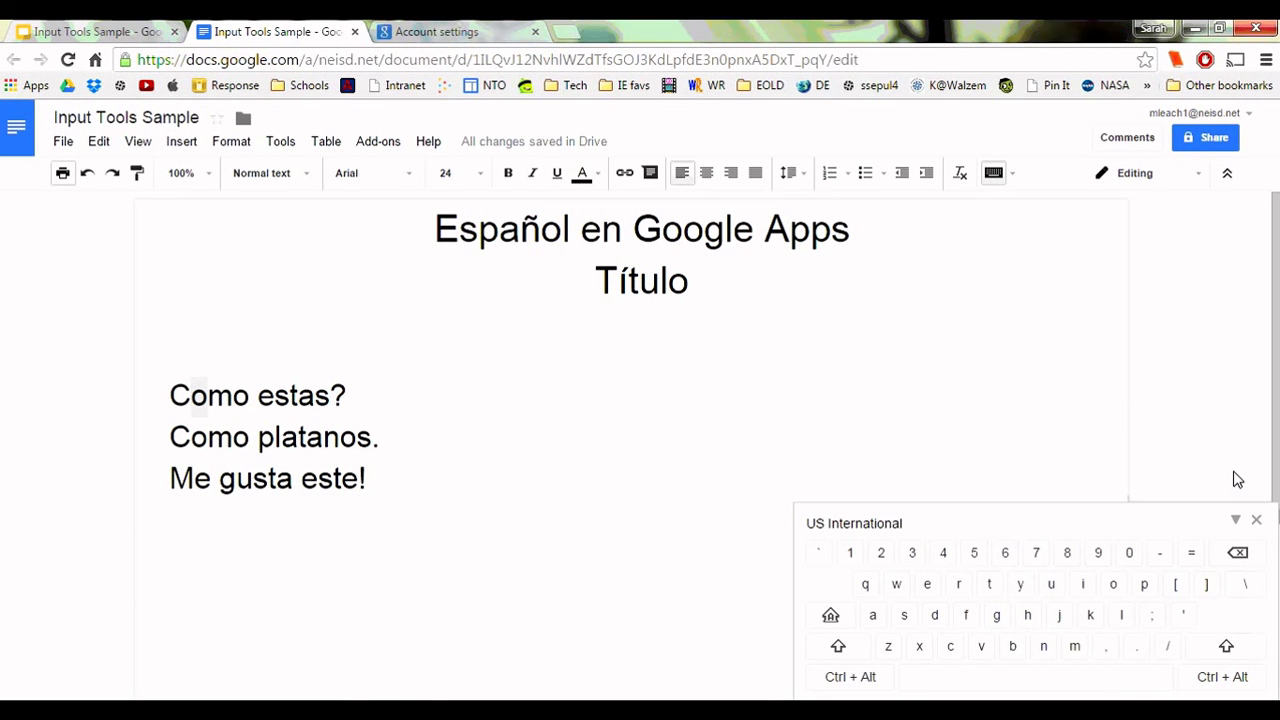
pyautogui.click(1252, 519)
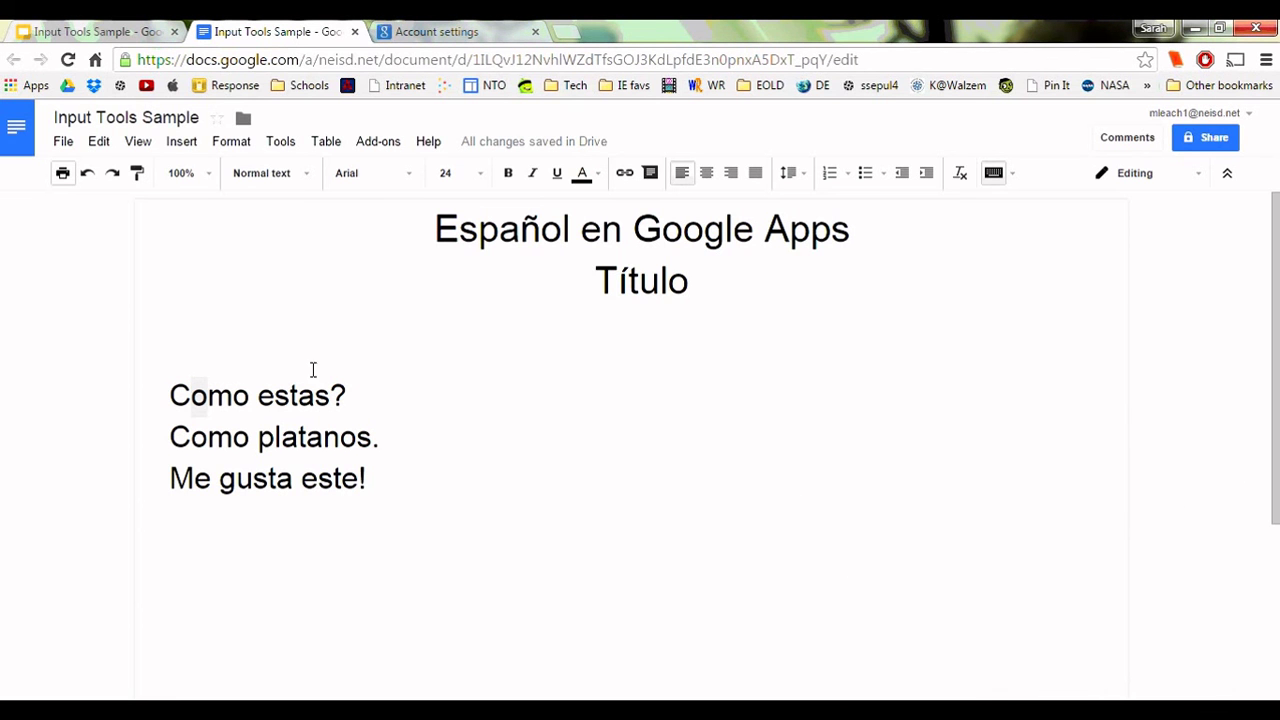
pyautogui.click(209, 395)
# - Accent Como to Cómo and add ¿ at the start of the first line
pyautogui.moveTo(208, 395); pyautogui.dragTo(200, 396)
pyautogui.click(204, 397)
pyautogui.write('ó')
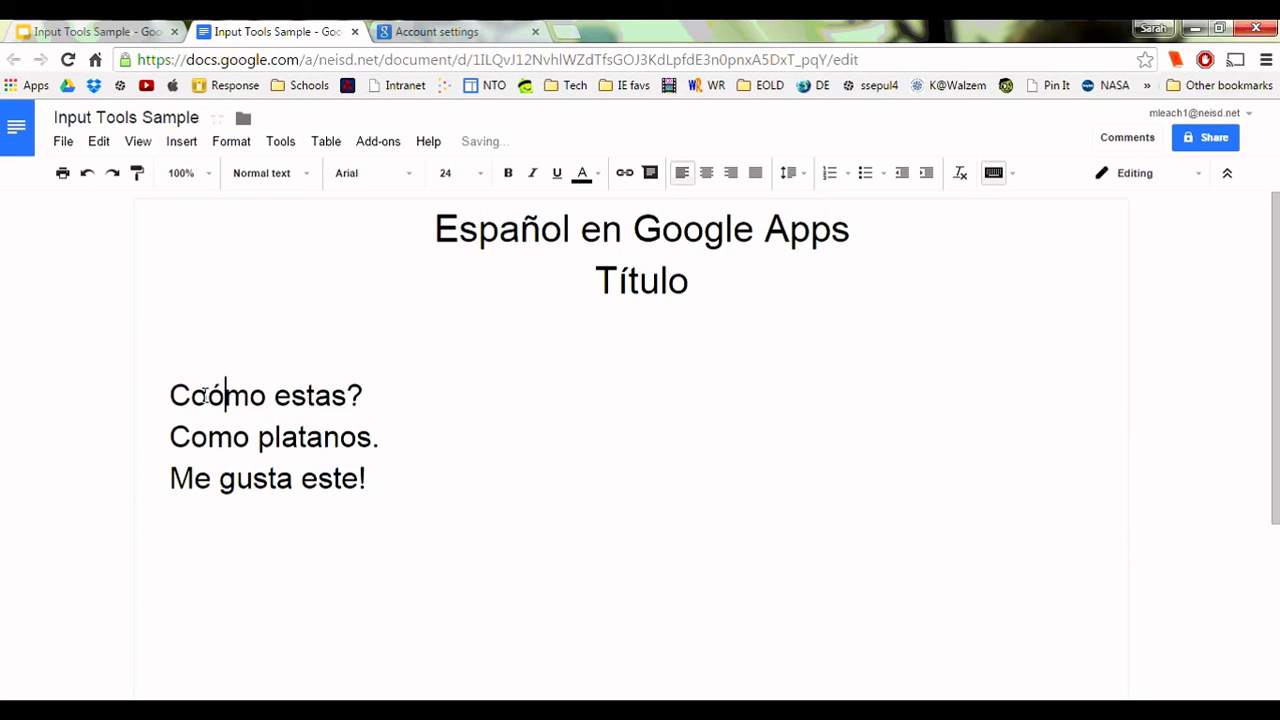
pyautogui.press('Left')
pyautogui.press('BackSpace')
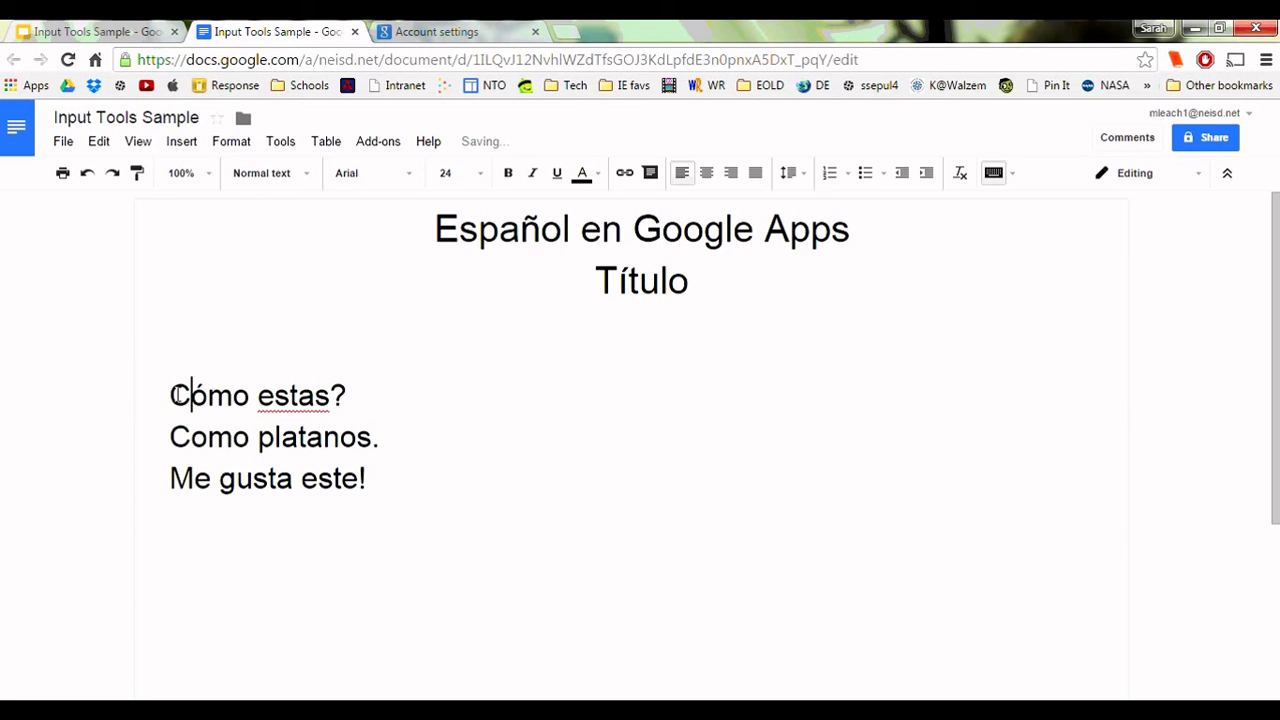
pyautogui.click(171, 395)
pyautogui.write('¿')
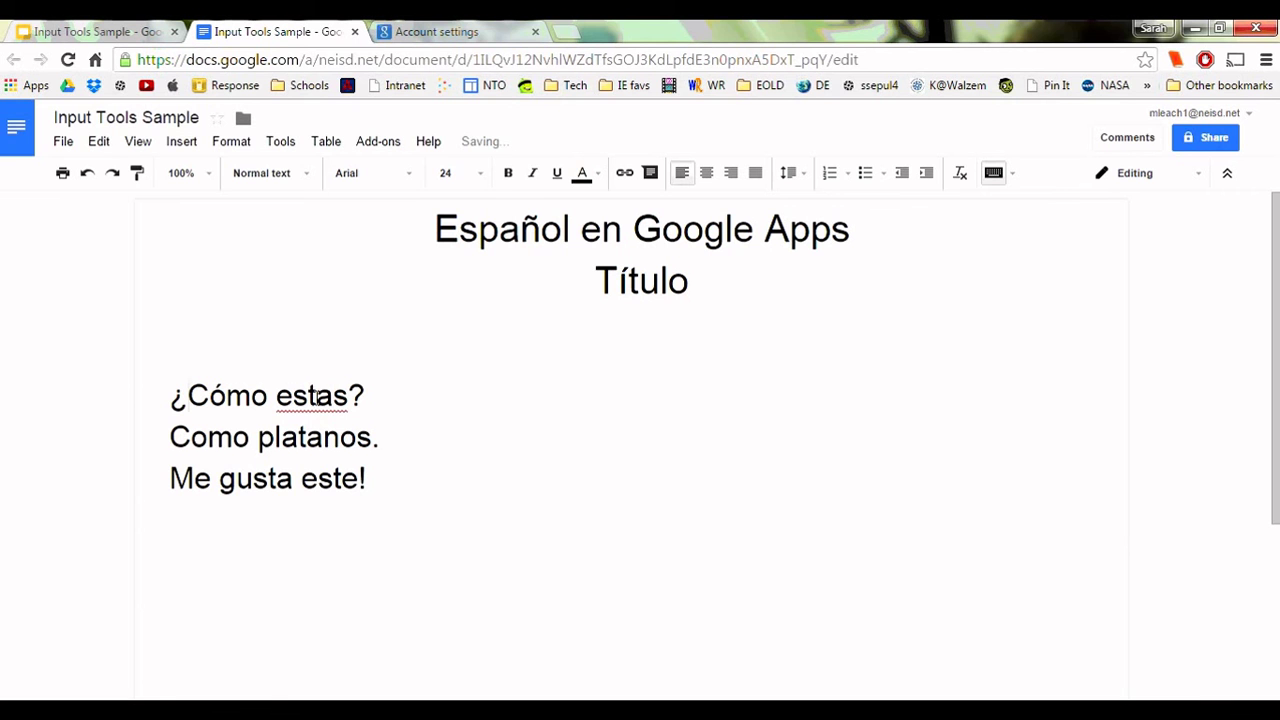
# - Accent estás and plátanos, and insert ¡ before Me gusta este!
pyautogui.moveTo(317, 395); pyautogui.dragTo(333, 395)
pyautogui.write('á')
pyautogui.moveTo(281, 437); pyautogui.dragTo(297, 437)
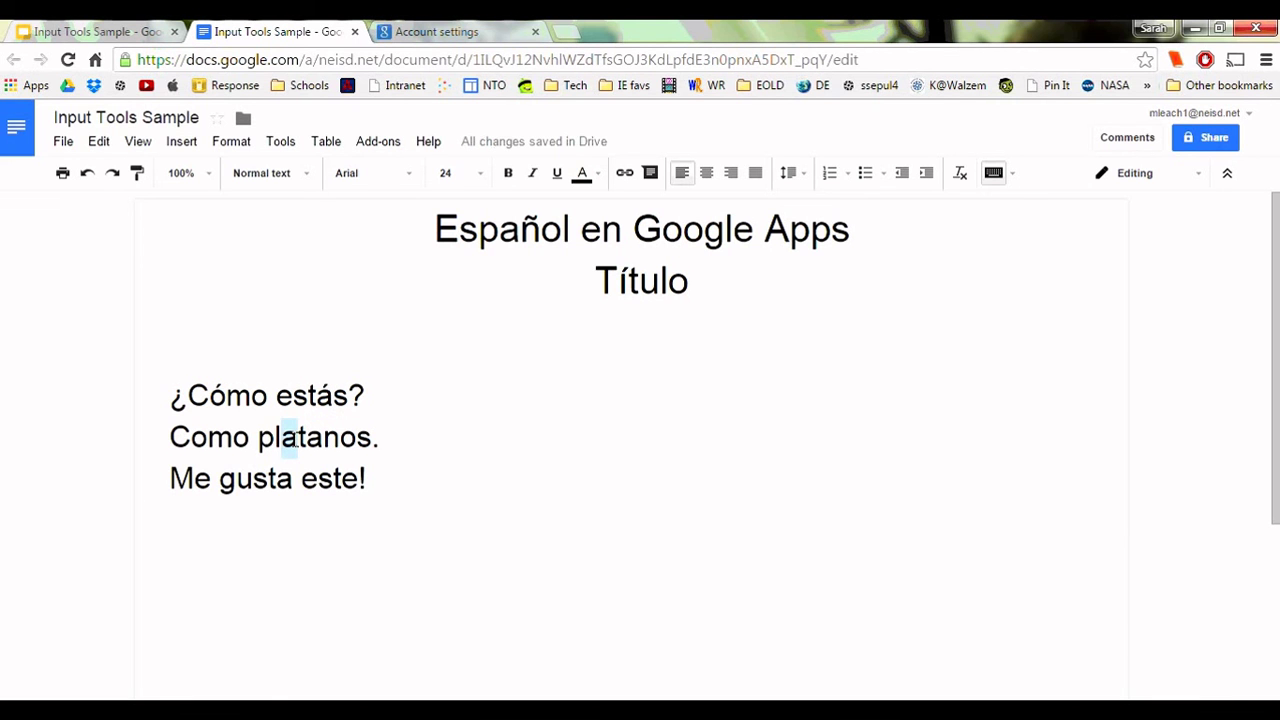
pyautogui.write('á')
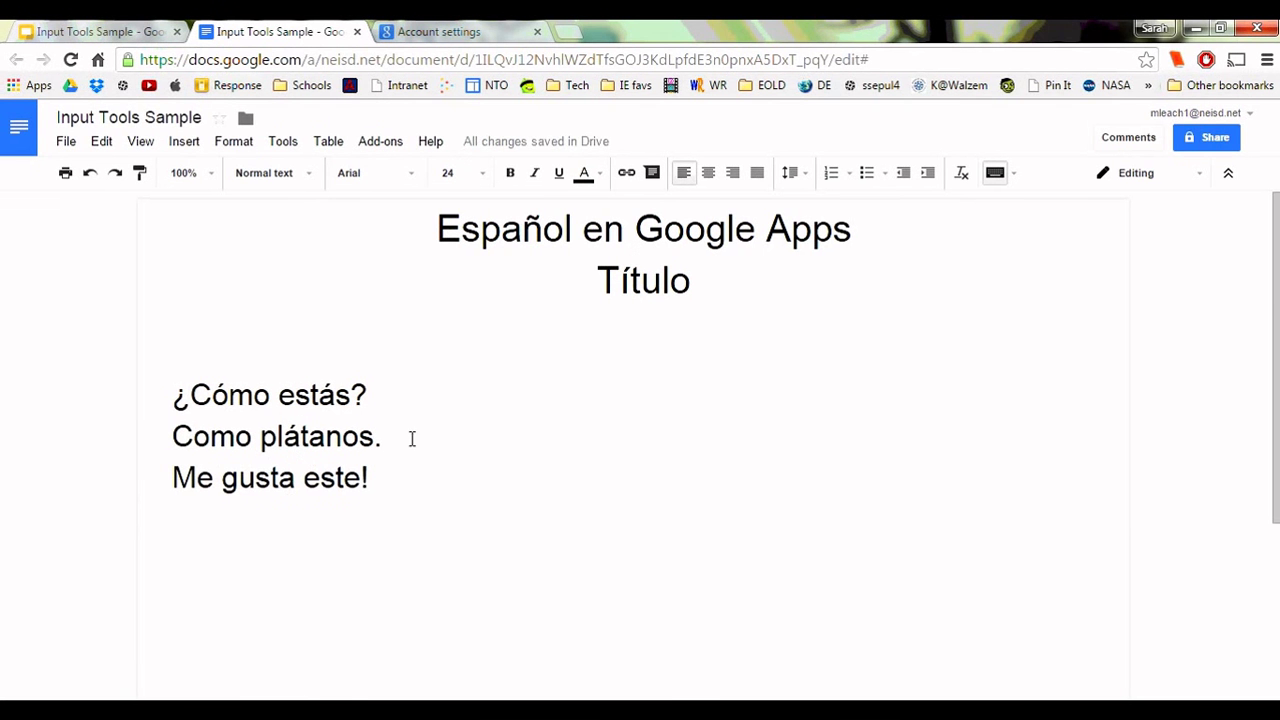
pyautogui.click(170, 478)
pyautogui.hotkey('ctrl', 'alt', '1')
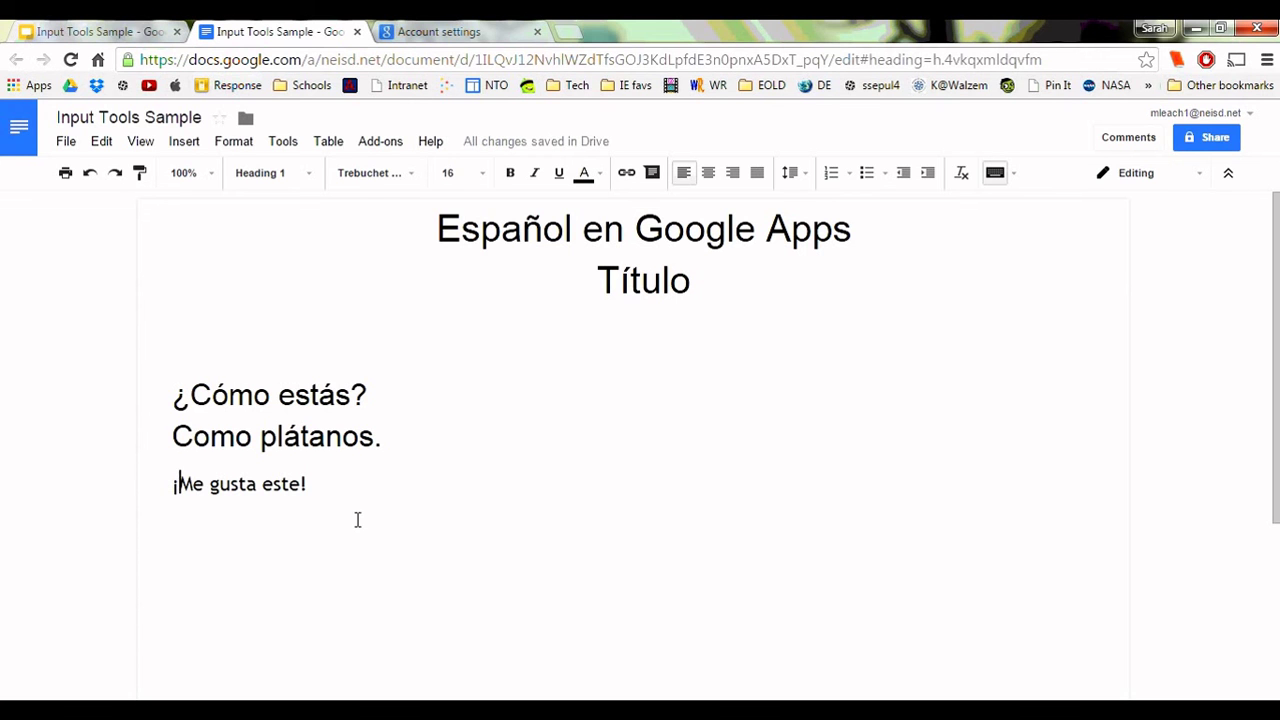
# - Undo the accidental Heading 1 so ¡Me gusta este! returns to Normal text
pyautogui.click(309, 175)
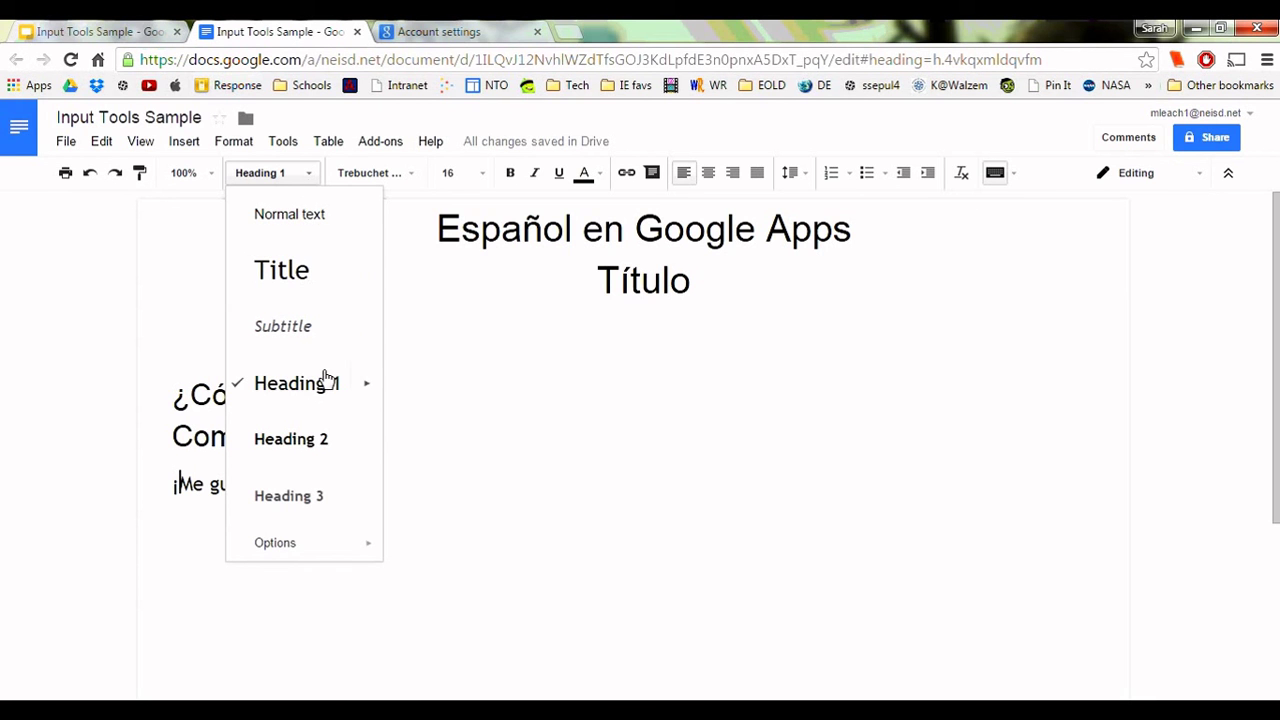
pyautogui.click(317, 174)
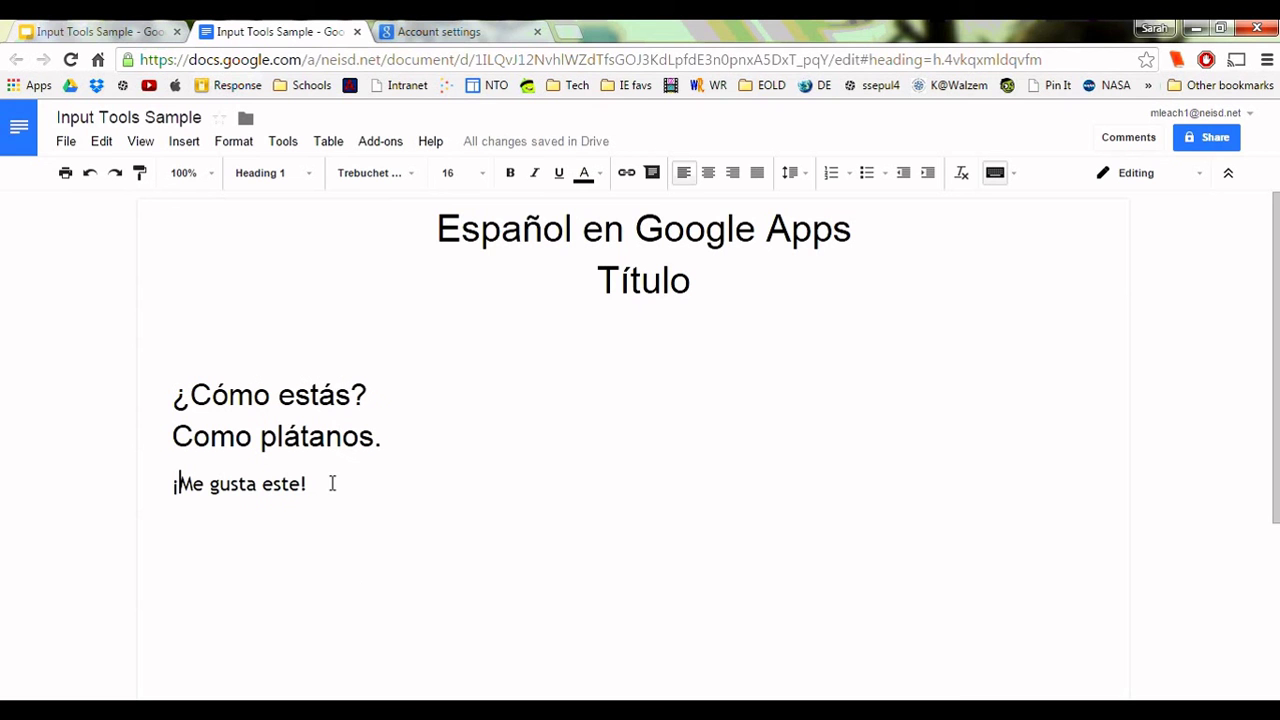
pyautogui.click(91, 175)
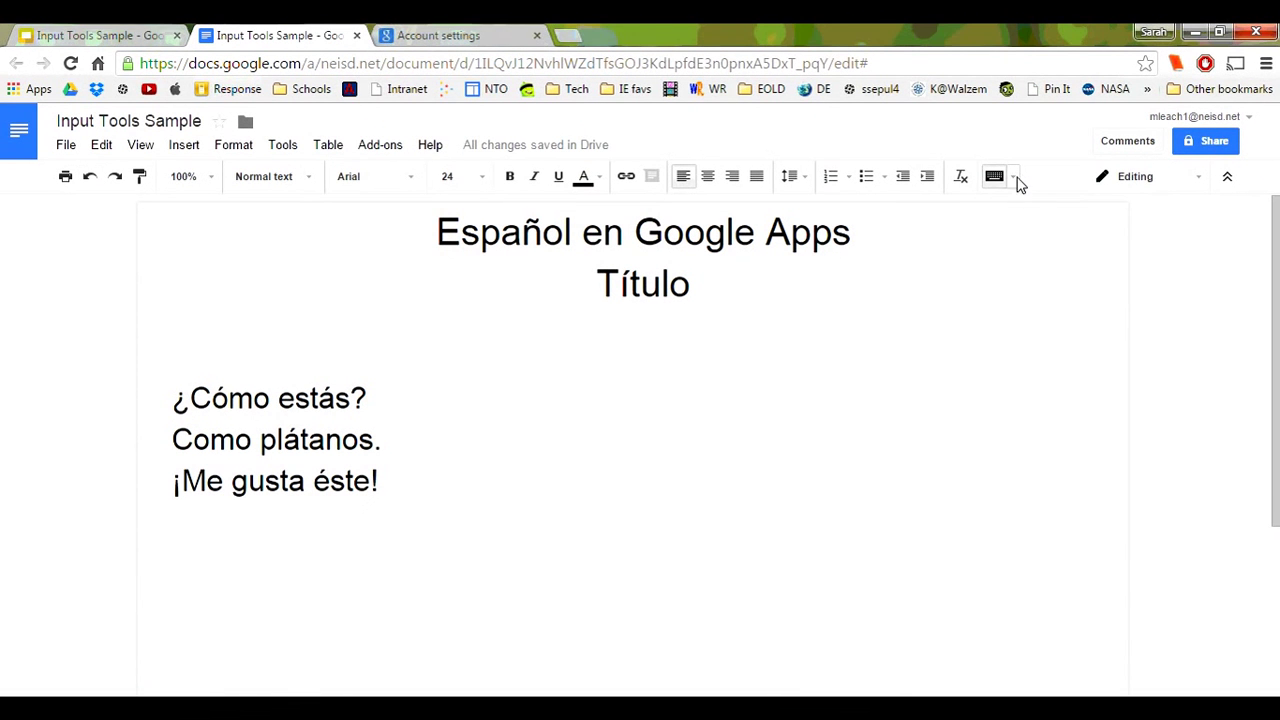
# - Show the US International on-screen keyboard and view its accented and uppercase accented characters
pyautogui.click(1014, 178)
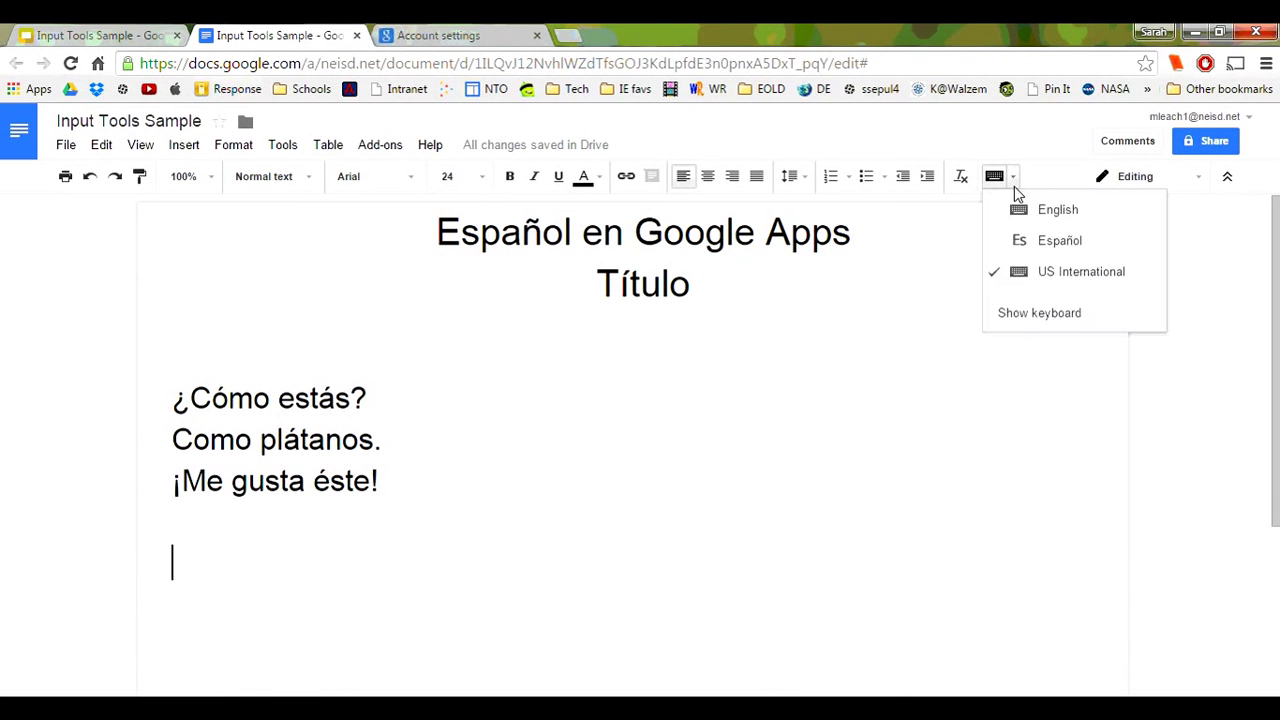
pyautogui.click(1030, 313)
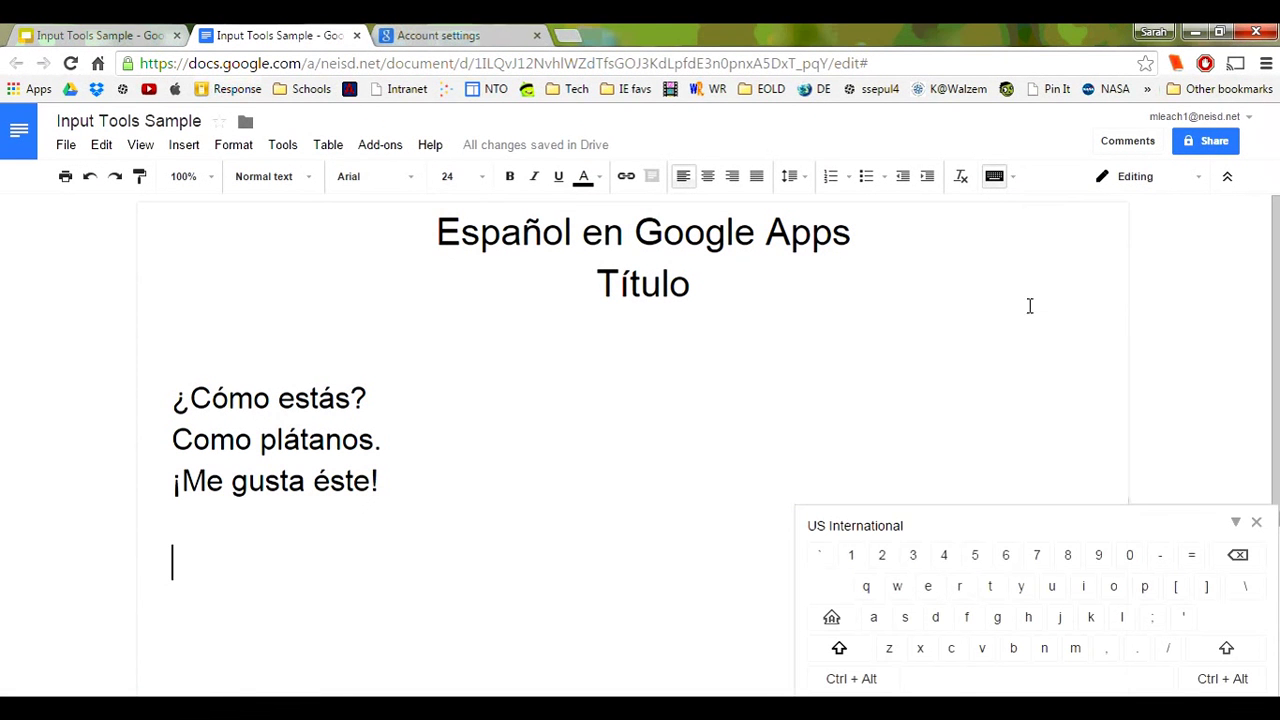
pyautogui.click(878, 683)
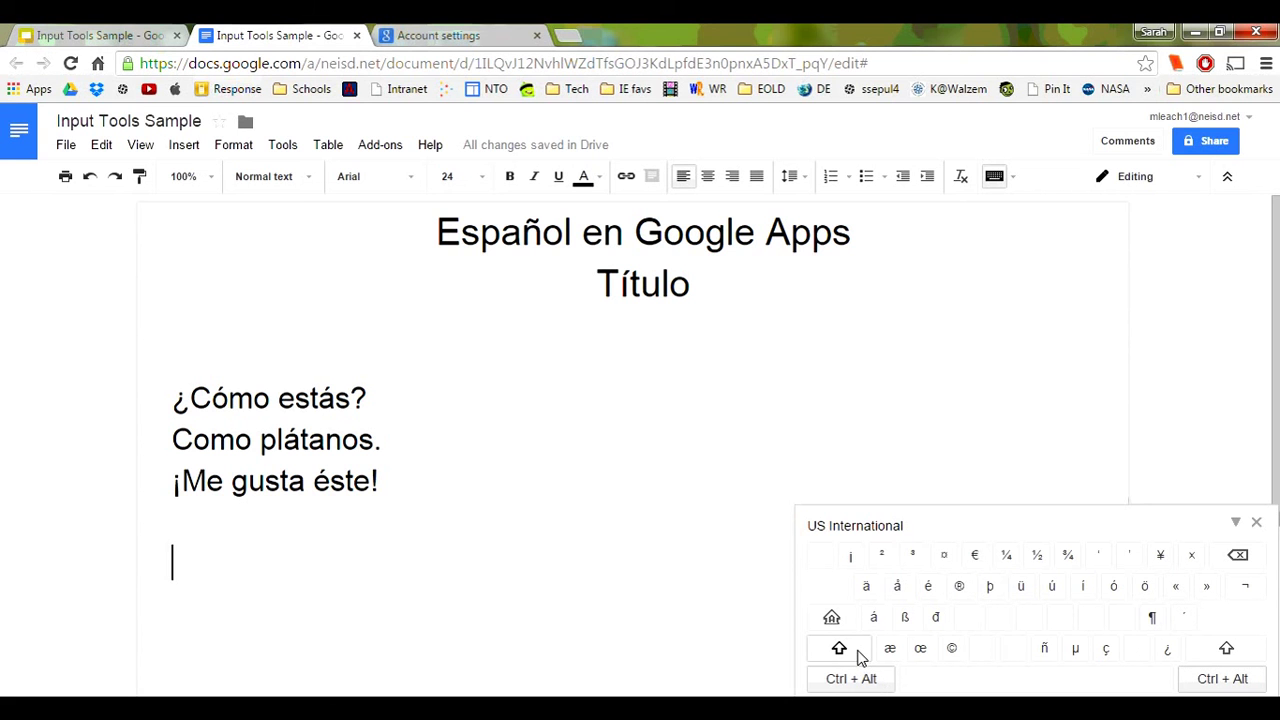
pyautogui.click(840, 649)
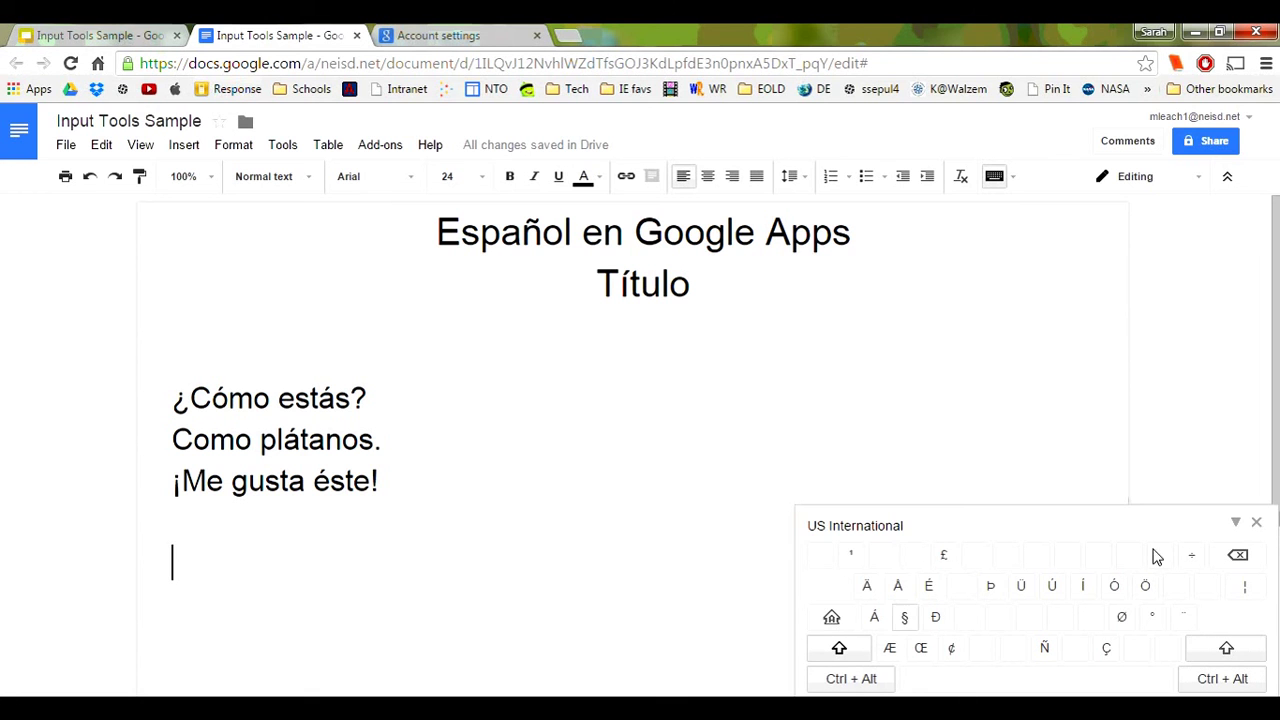
# - Type 'Él se quedó' on a new line below '¡Me gusta éste!'
pyautogui.click(1236, 522)
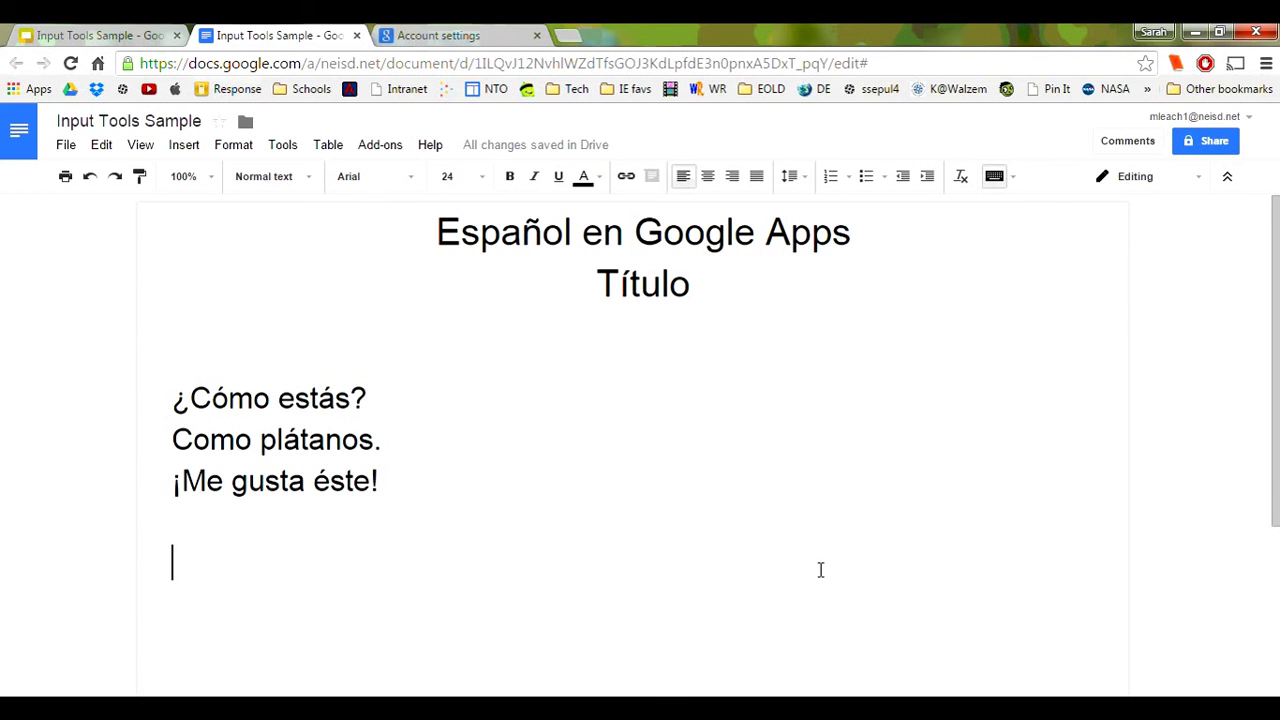
pyautogui.press('Return')
pyautogui.write('É')
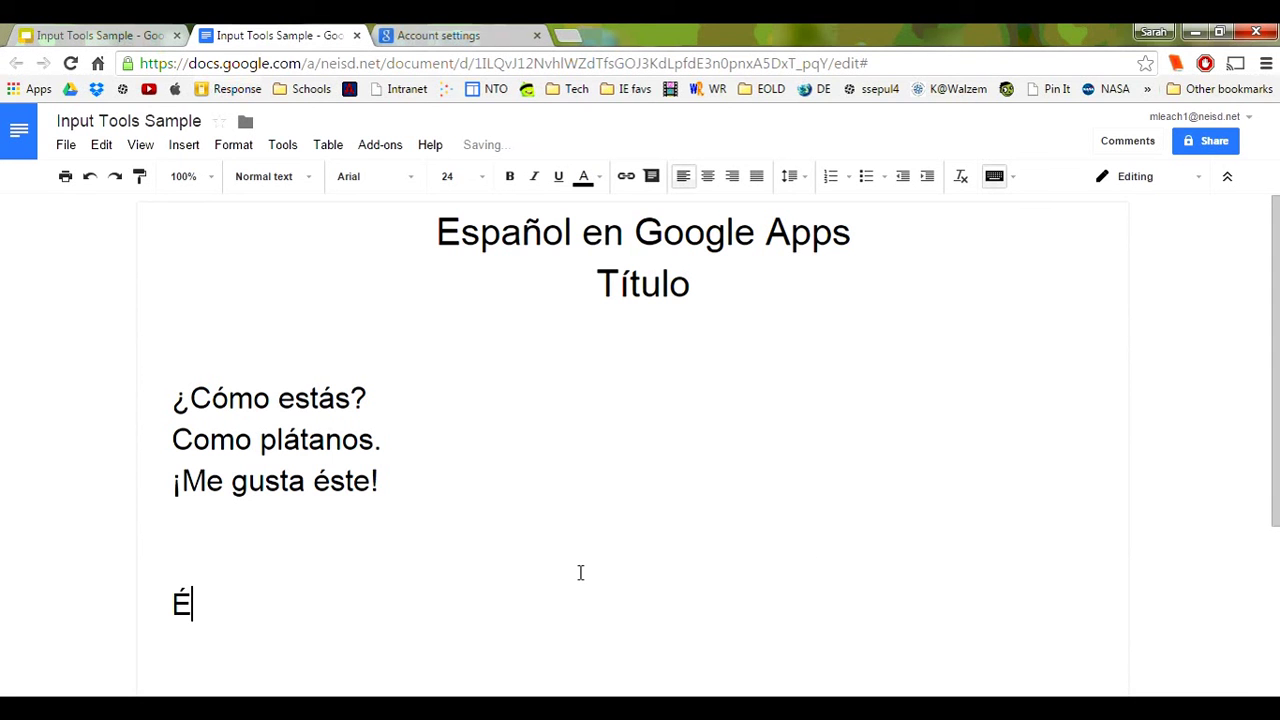
pyautogui.write('l se qued')
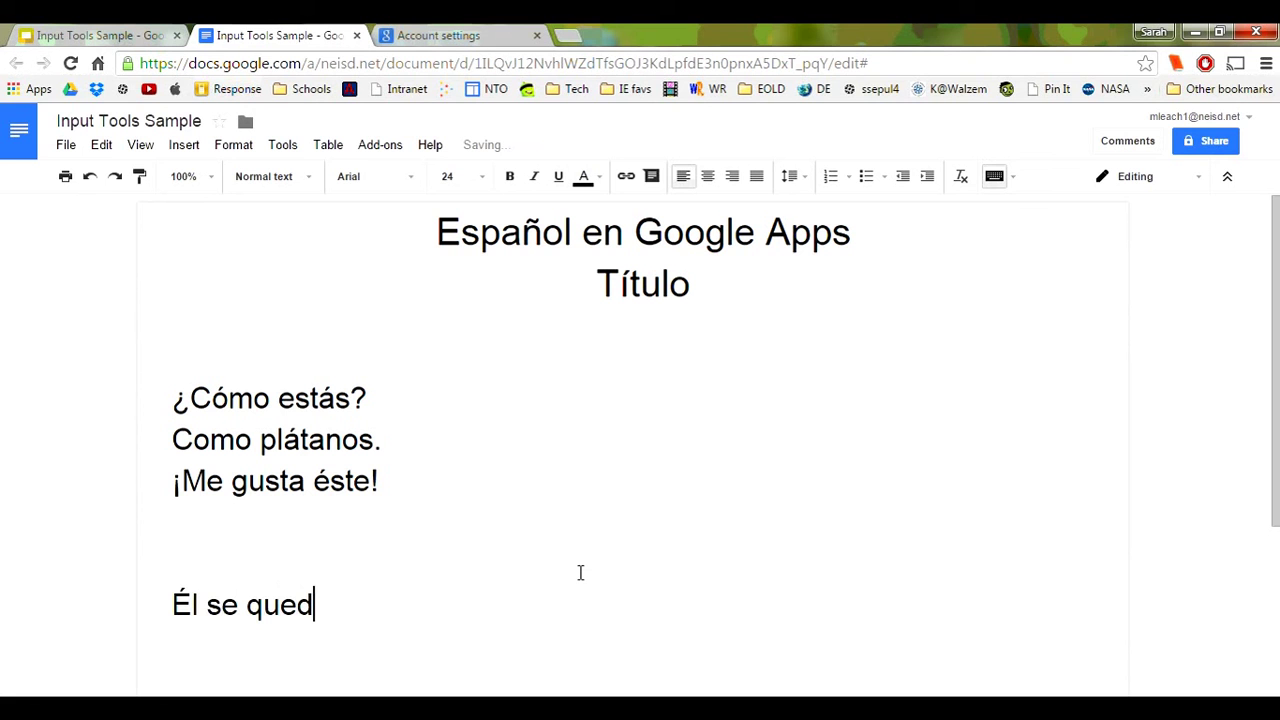
pyautogui.write('ó')
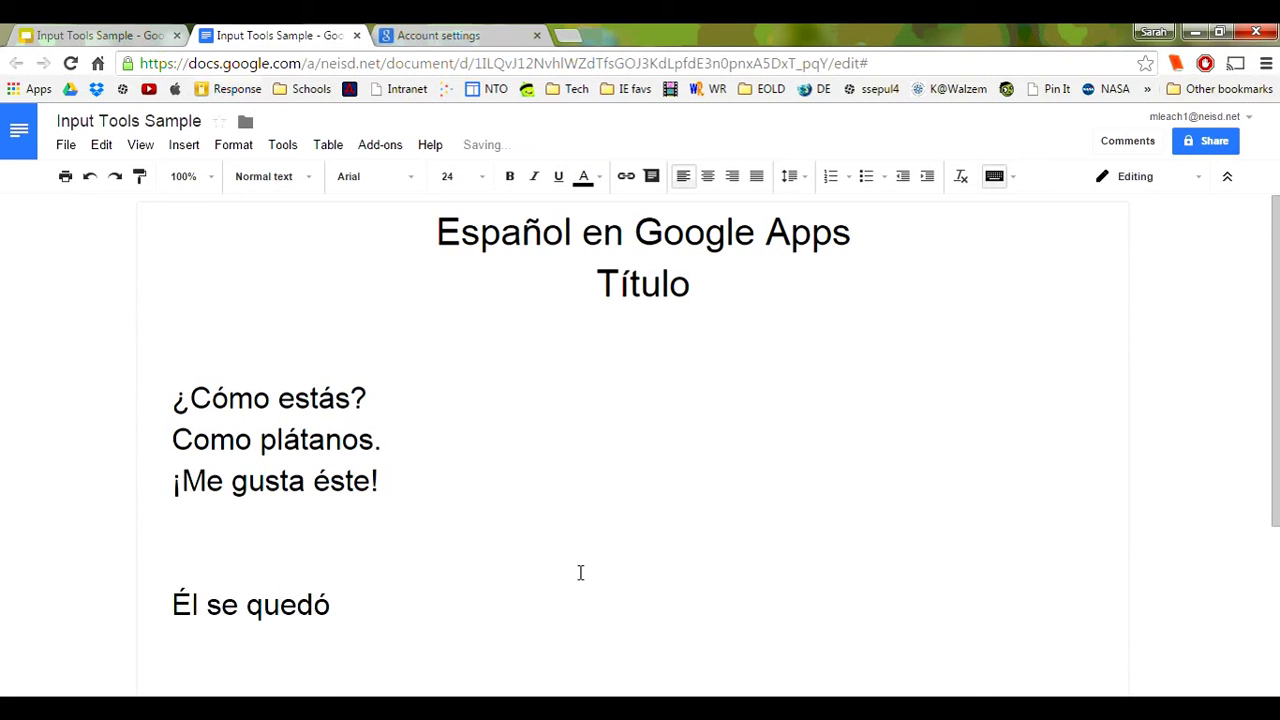